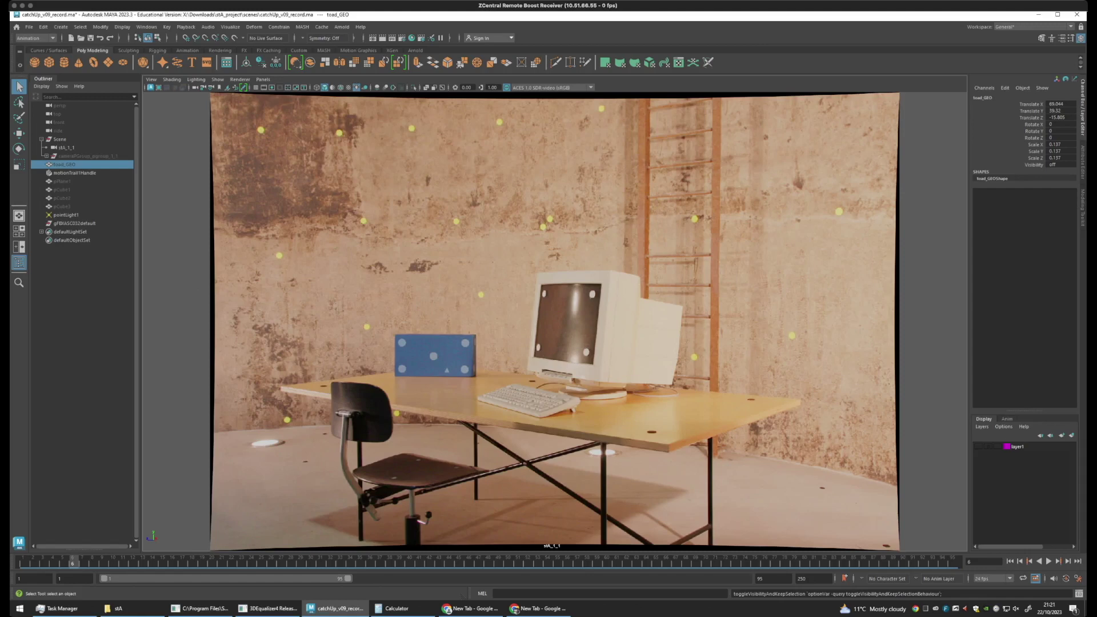
# Unhide toad_GEO on the first frame and play the shot to check how the model sits on the table
pyautogui.hotkey('alt', 'v')
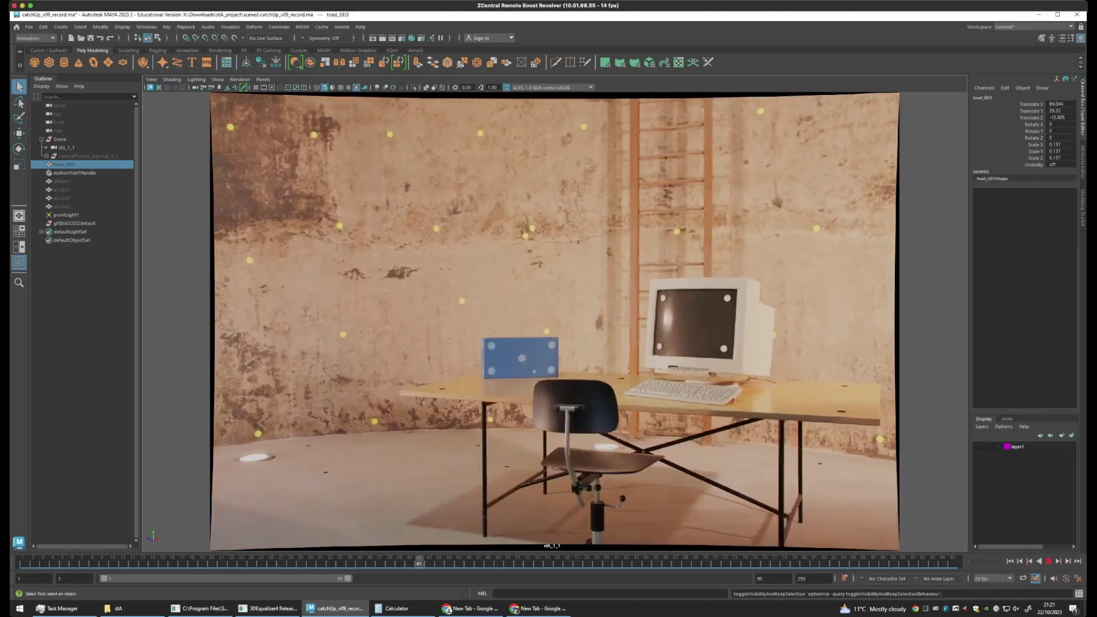
pyautogui.hotkey('alt', 'shift', 'v')
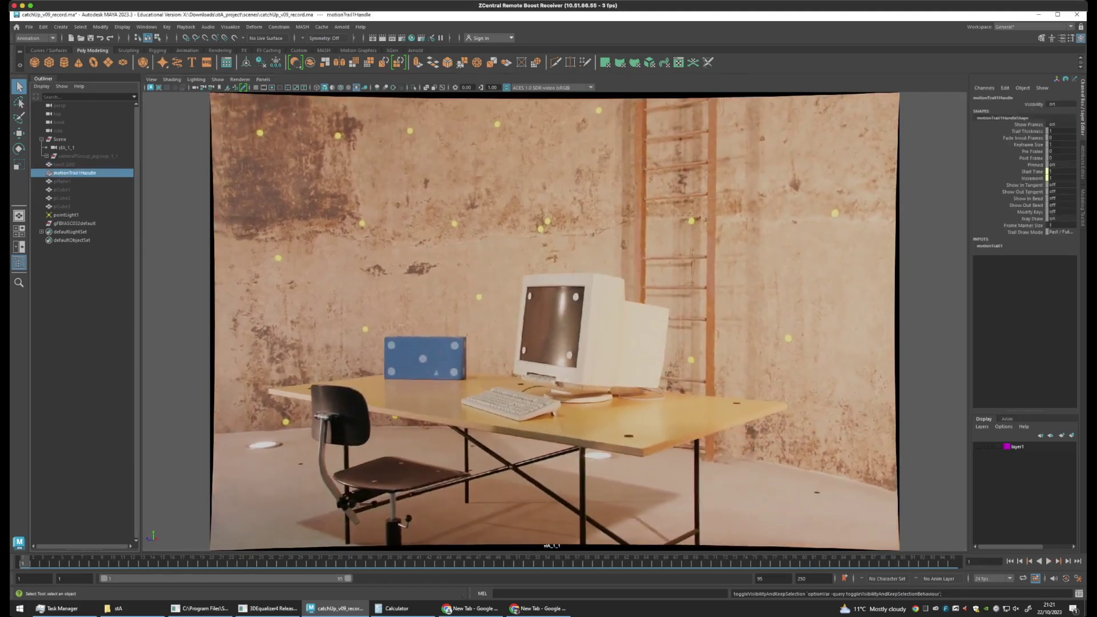
pyautogui.press('h')
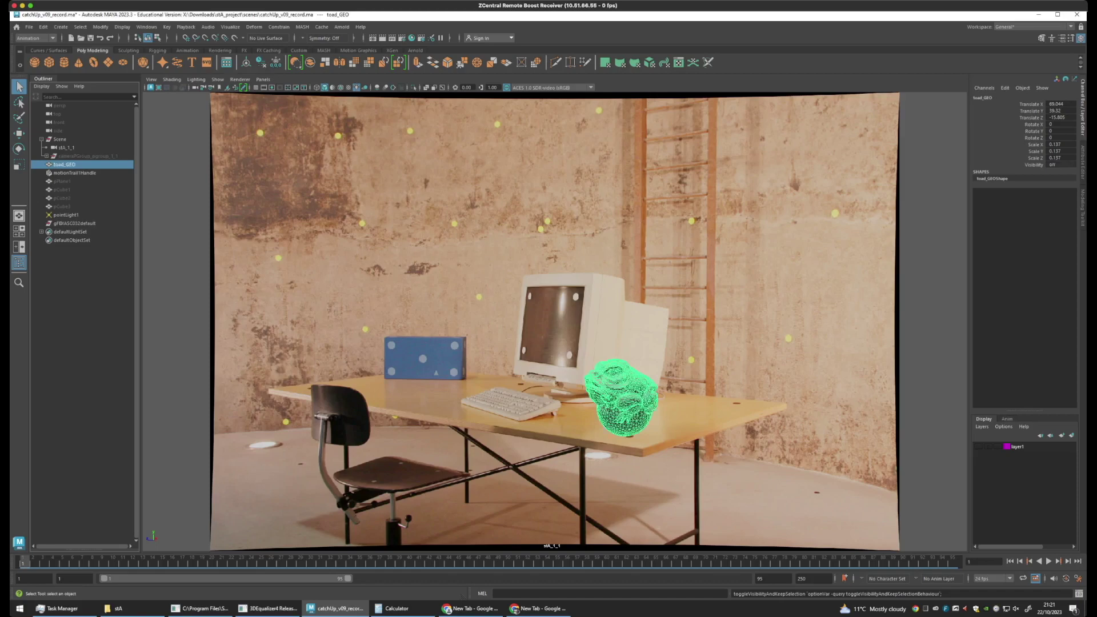
pyautogui.hotkey('alt', 'v')
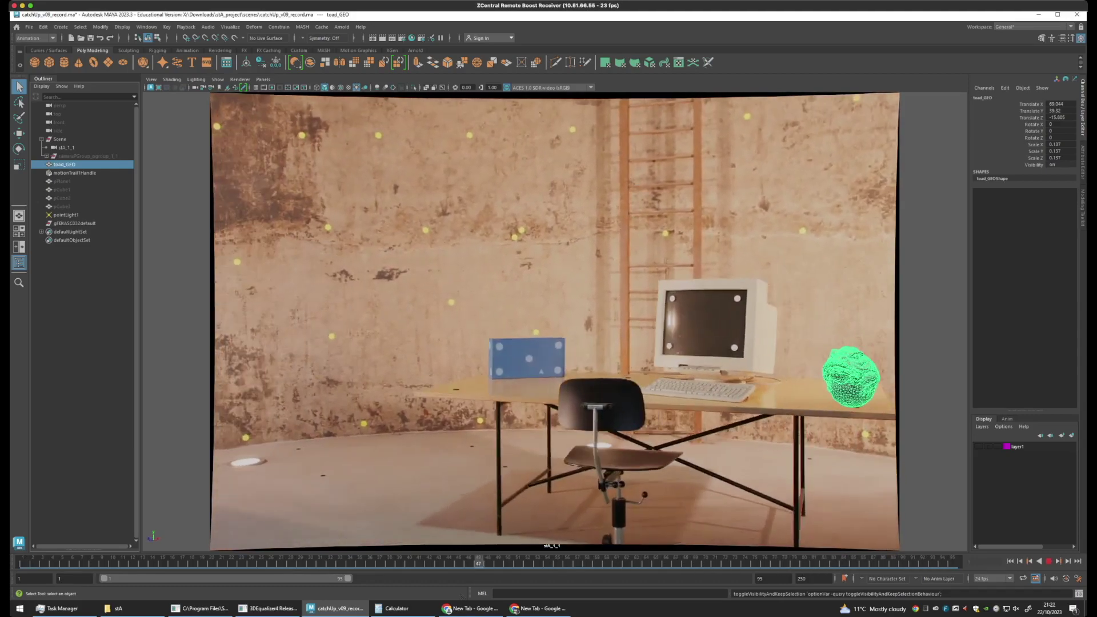
pyautogui.press('Escape')
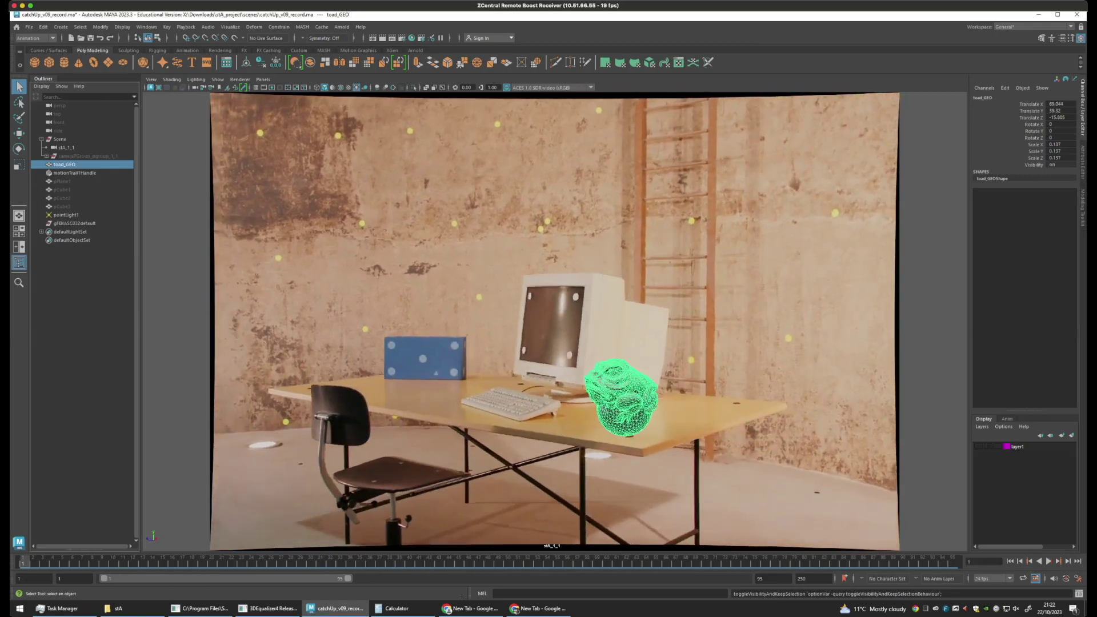
# Show the perspective view beside the shot camera view and play the selected camera's movement along its motion trail
pyautogui.click(554, 228)
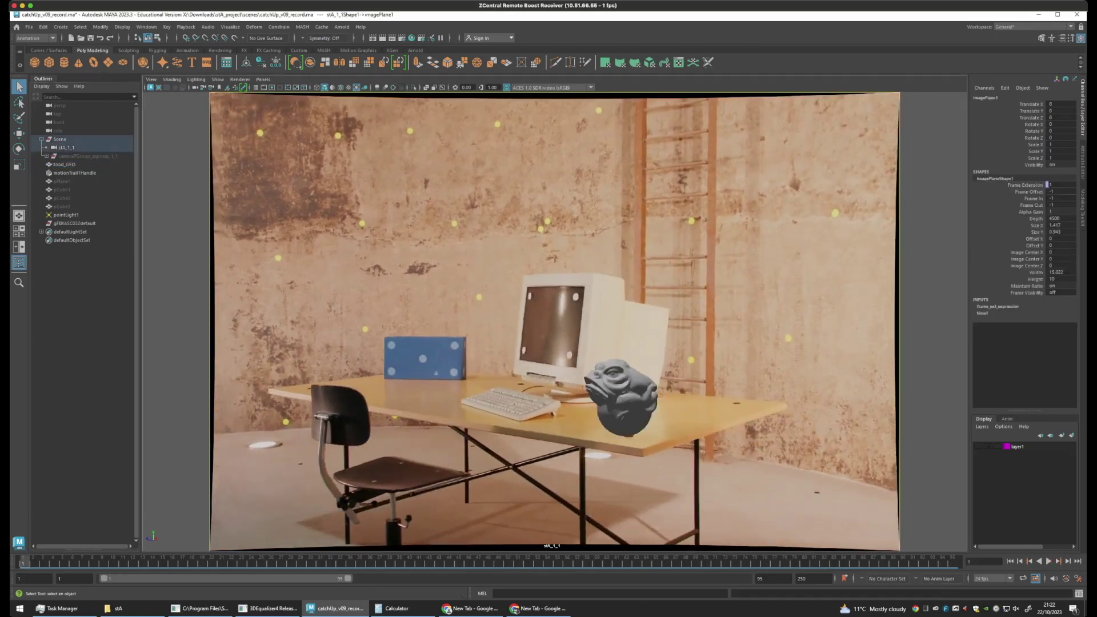
pyautogui.press('space')
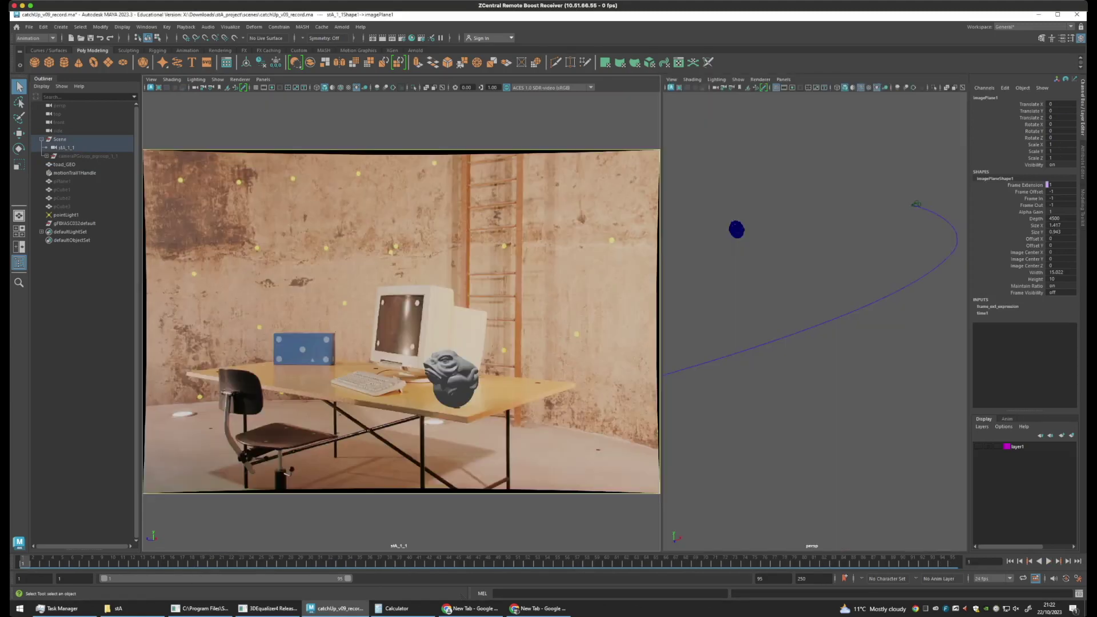
pyautogui.click(66, 147)
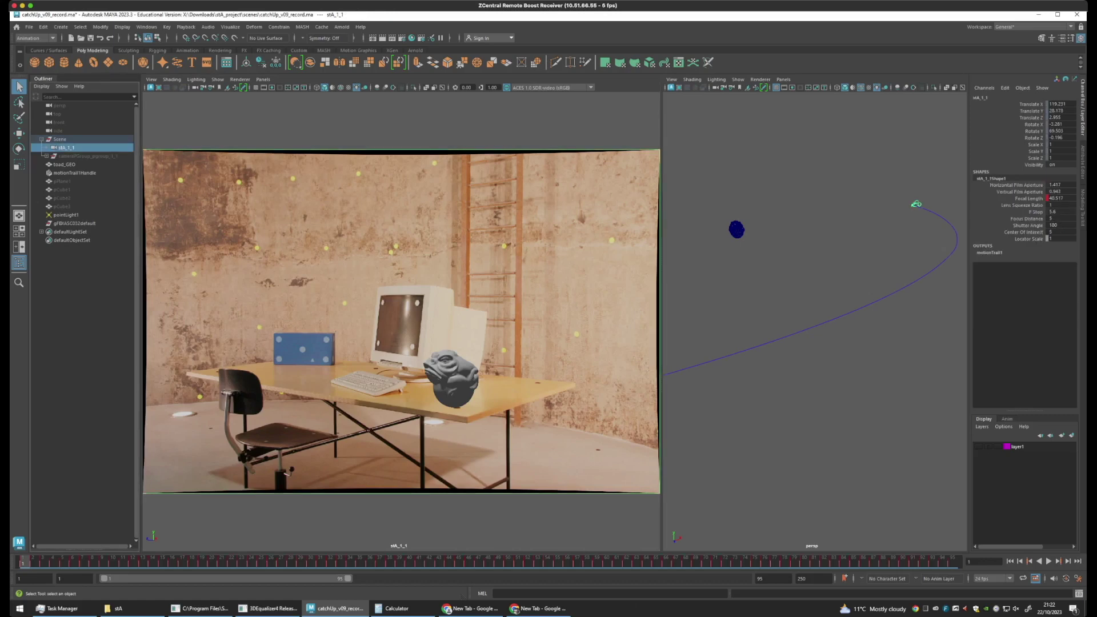
pyautogui.hotkey('alt', 'v')
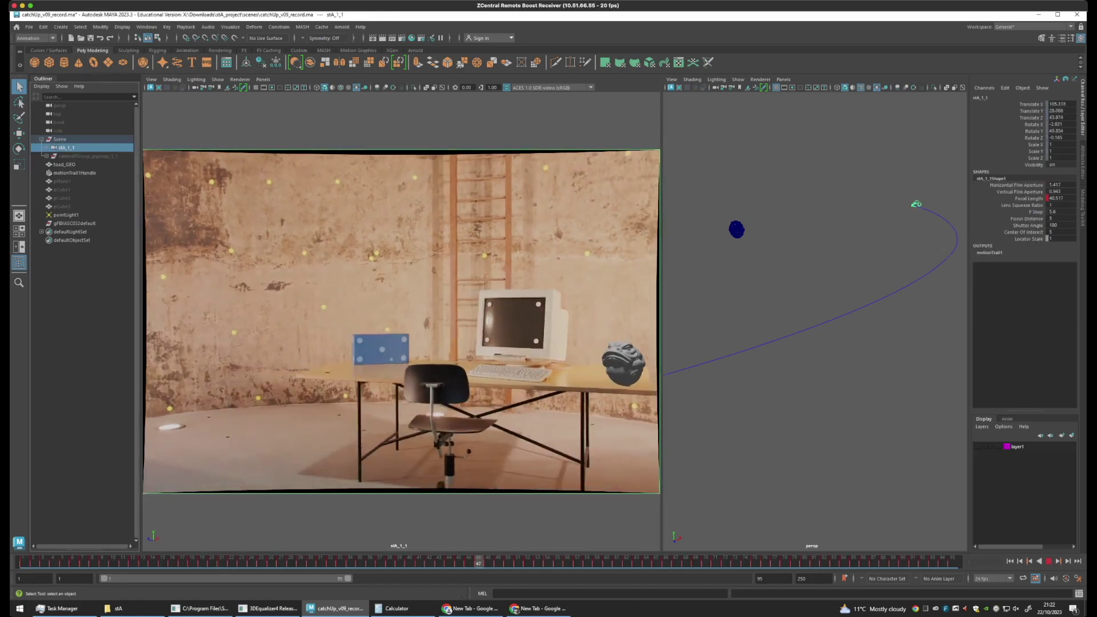
pyautogui.click(943, 247)
pyautogui.hotkey('alt', 'v')
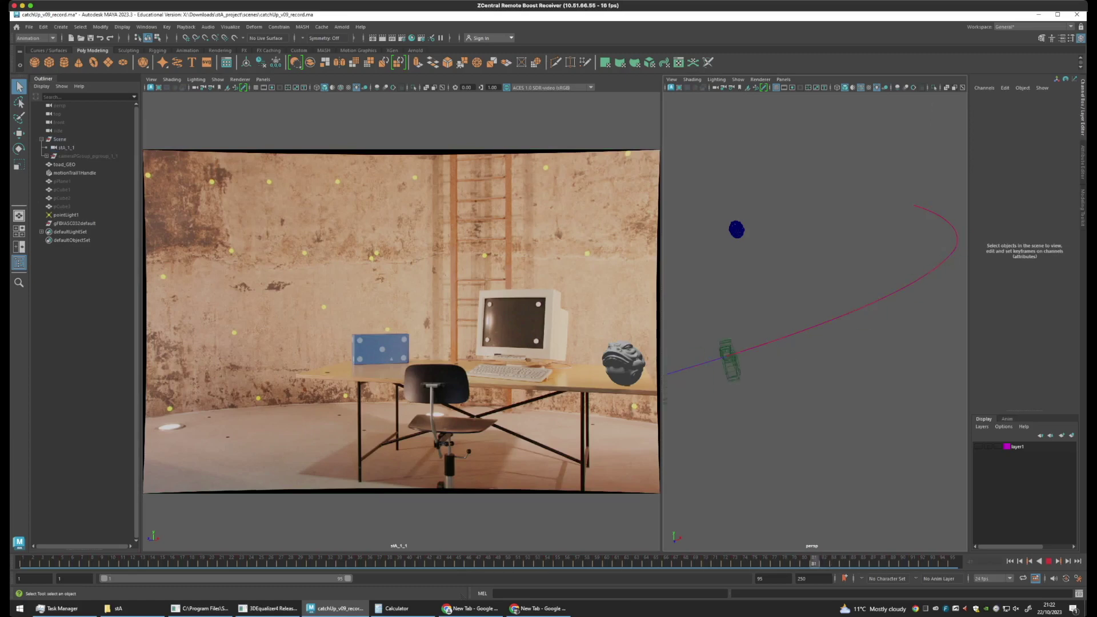
pyautogui.hotkey('alt', 'v')
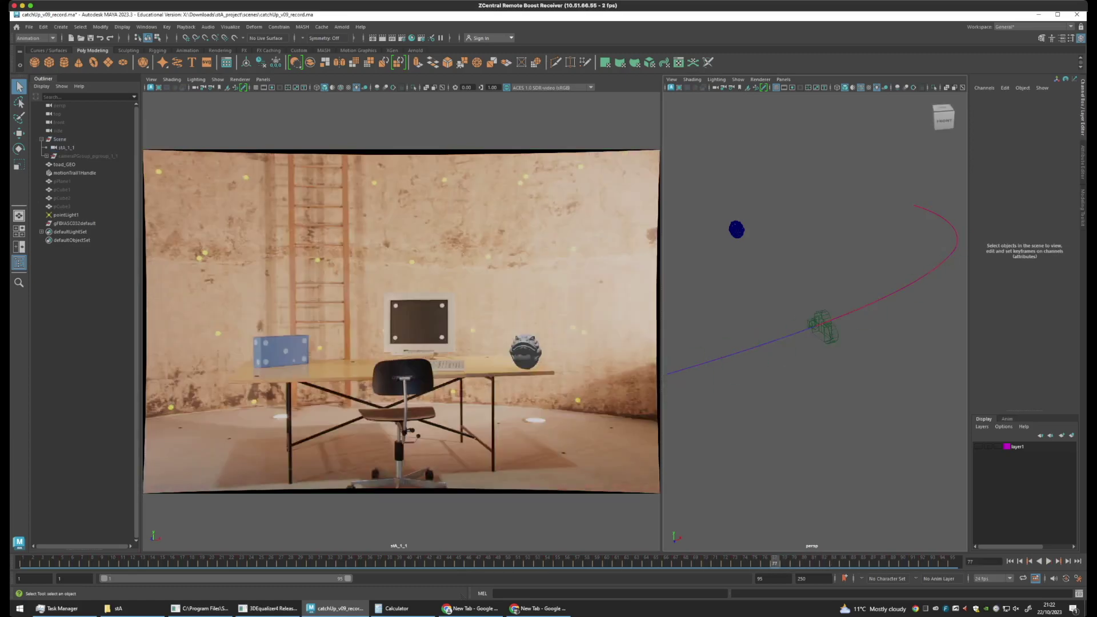
pyautogui.click(822, 327)
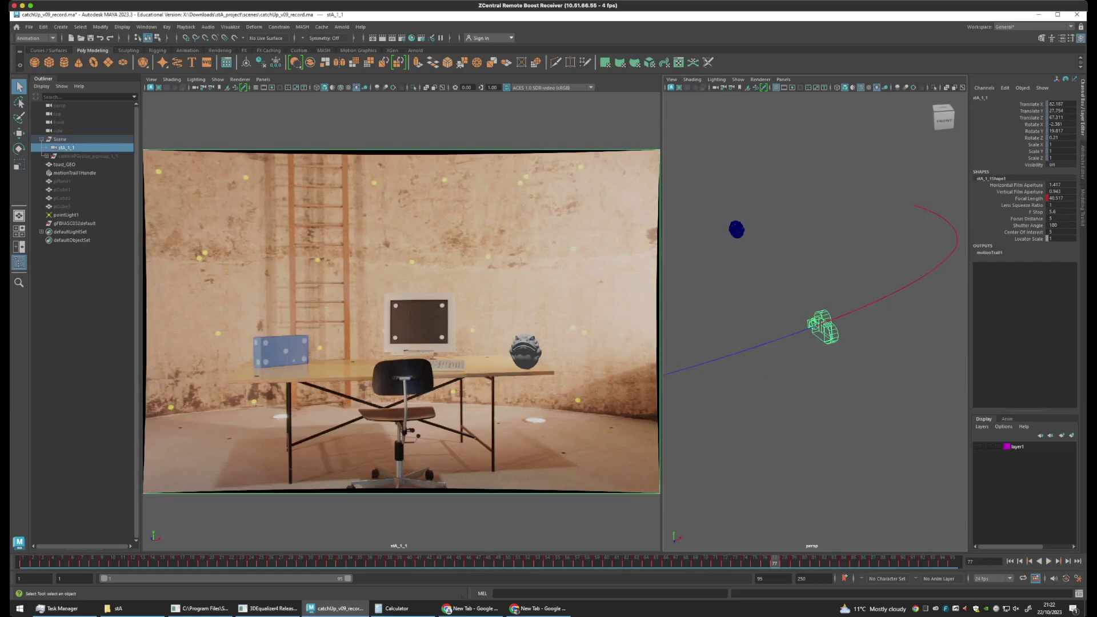
pyautogui.hotkey('alt', 'v')
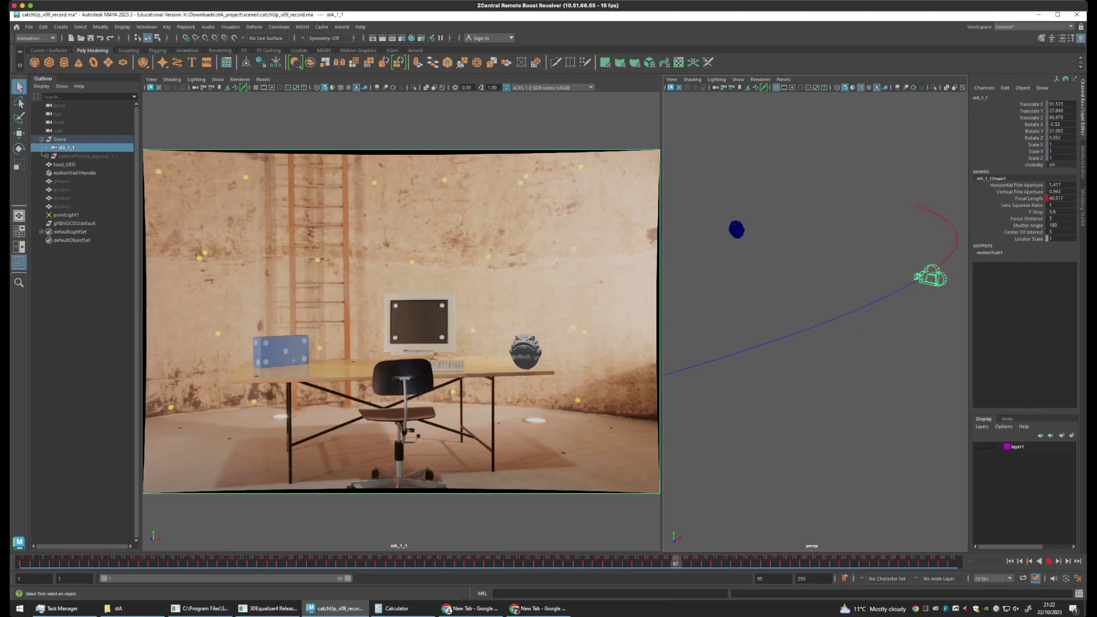
pyautogui.hotkey('alt', 'v')
# Unhide the cameraPGroup_pgroup_1_1 tracking points and play the shot to check them against the footage
pyautogui.click(86, 156)
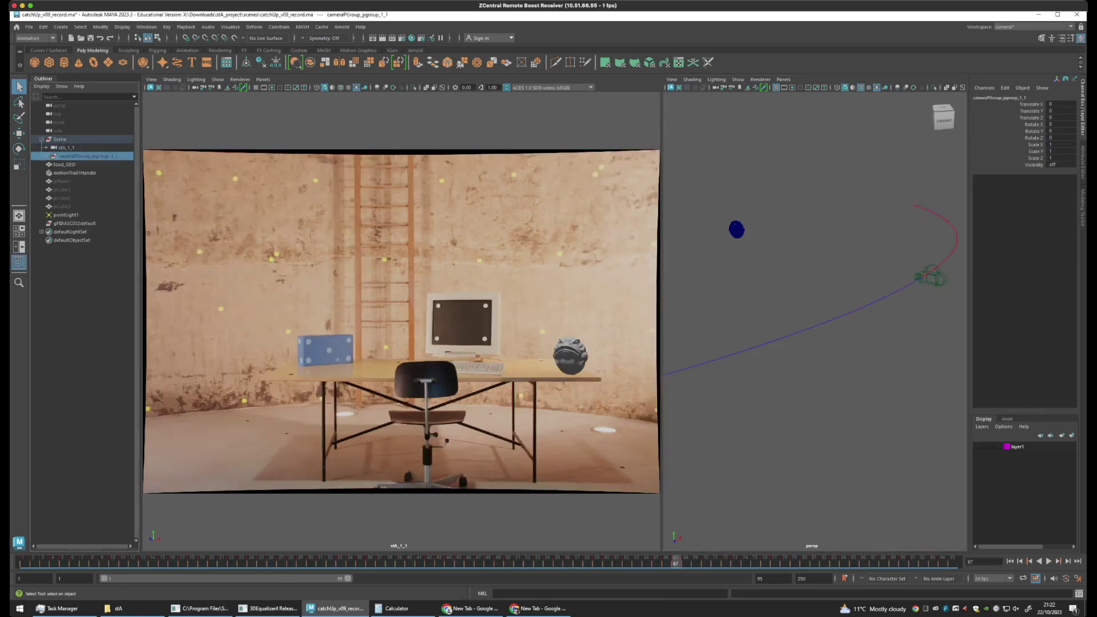
pyautogui.press('h')
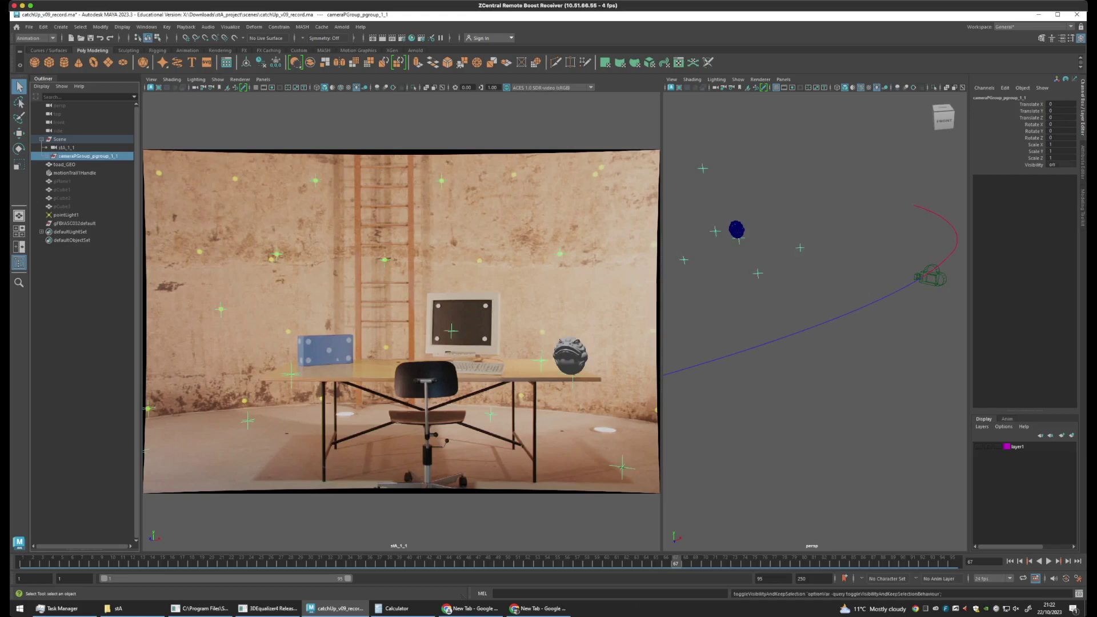
pyautogui.moveTo(123, 563); pyautogui.dragTo(62, 562)
pyautogui.click(400, 120)
pyautogui.hotkey('alt', 'v')
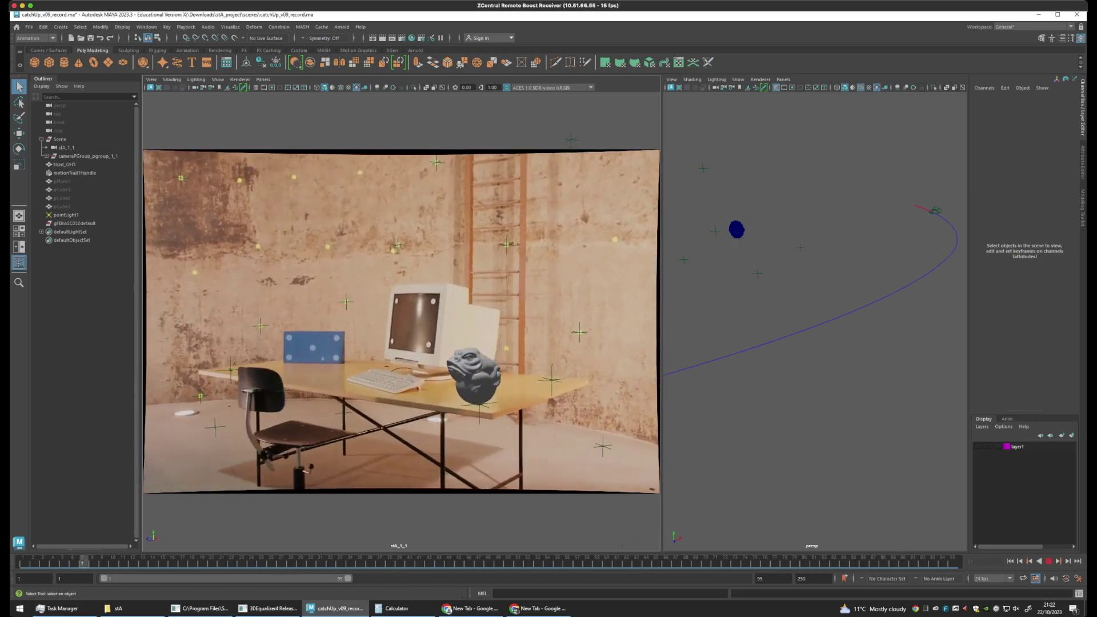
pyautogui.press('Escape')
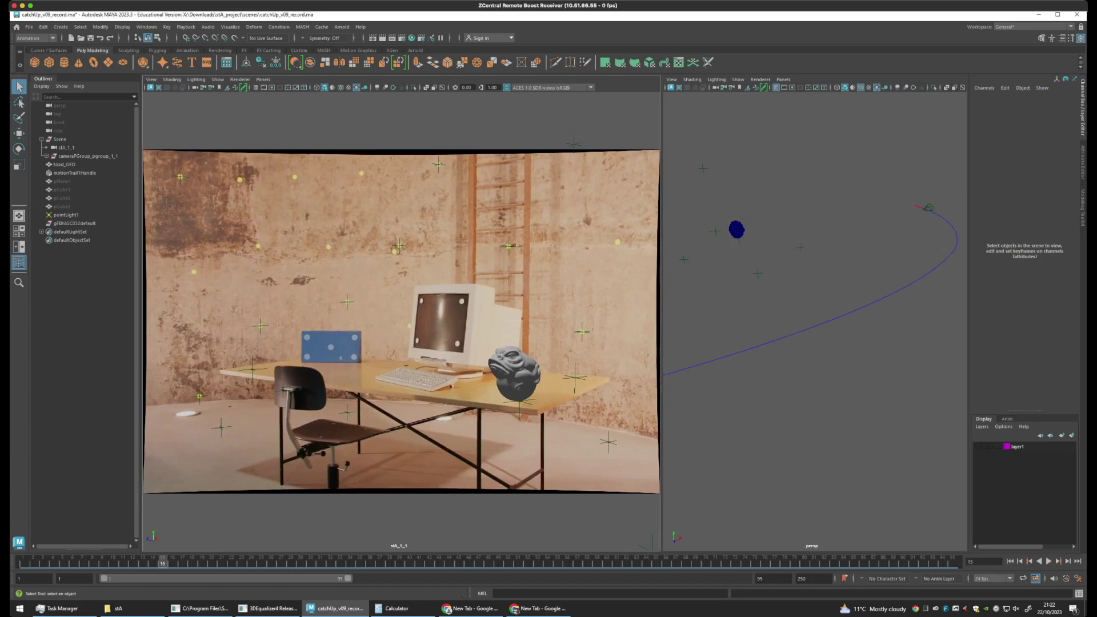
# Turn on the visibility of layer1 and pick its tracking points at the tabletop corners one by one
pyautogui.click(978, 446)
pyautogui.click(401, 217)
pyautogui.click(221, 370)
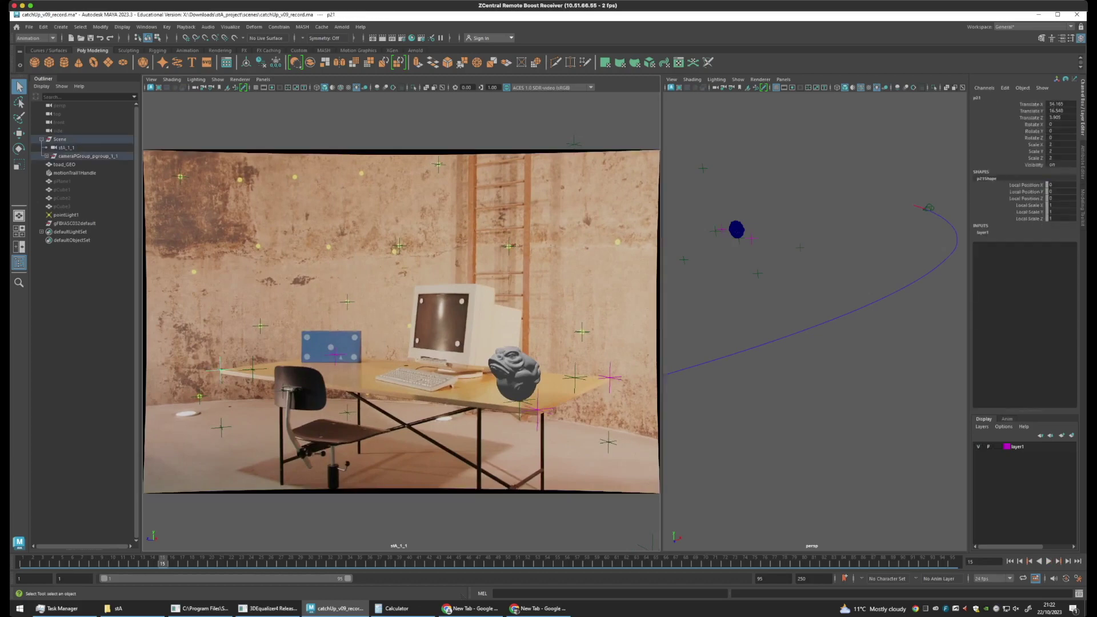
pyautogui.click(335, 355)
pyautogui.click(610, 378)
pyautogui.click(537, 410)
# Unhide pPlane1 on the tabletop and frame it in the perspective view to inspect its fit to the corner points
pyautogui.click(62, 181)
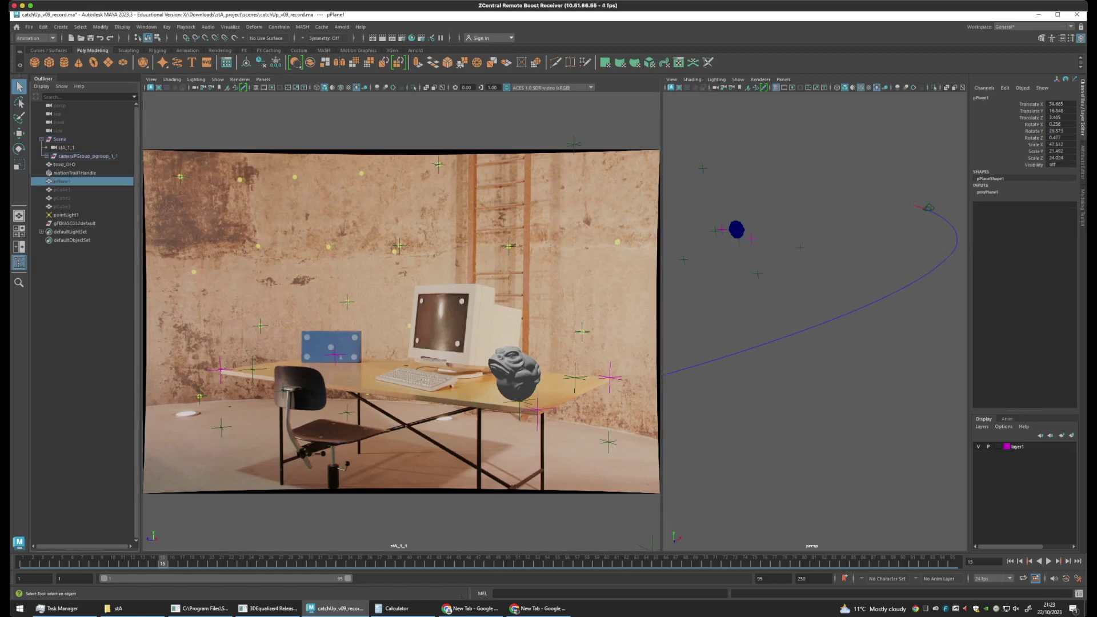
pyautogui.press('h')
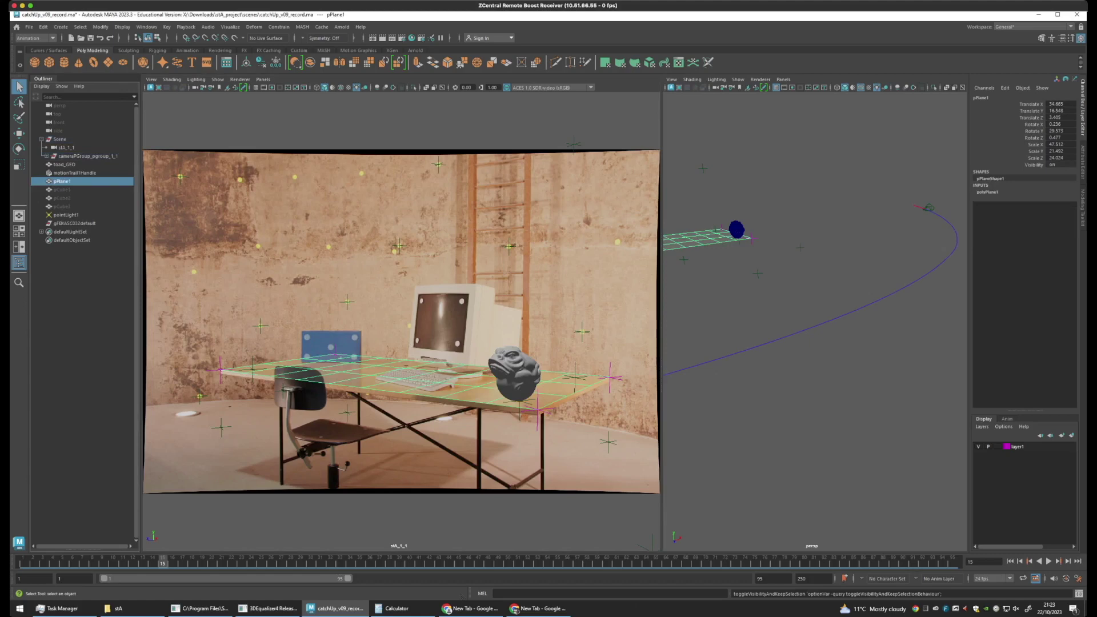
pyautogui.click(814, 320)
pyautogui.press('a')
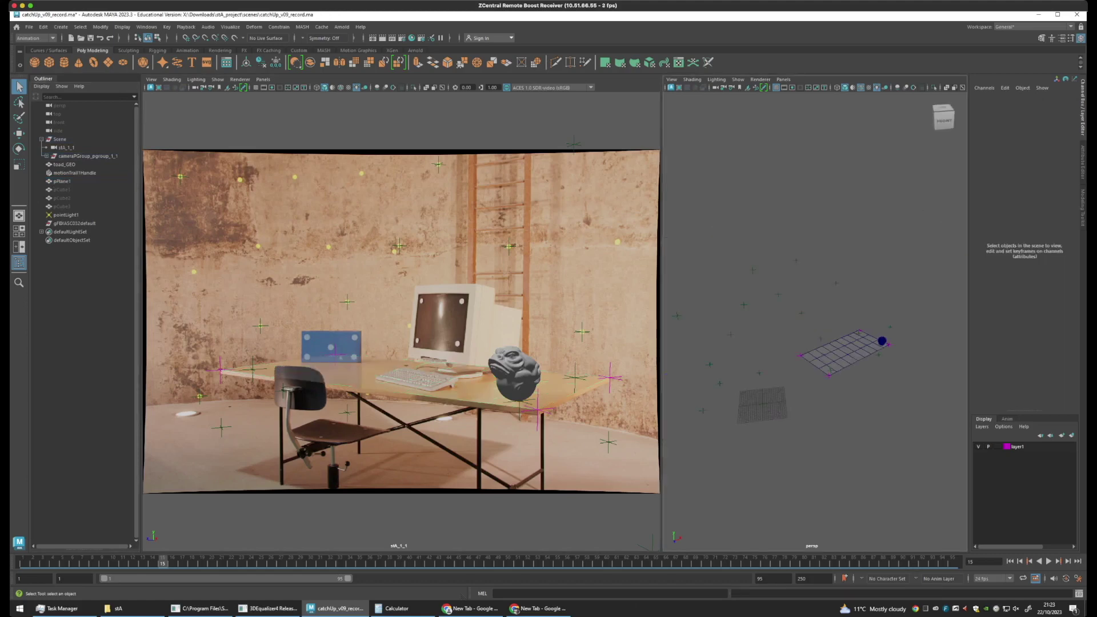
pyautogui.click(845, 353)
pyautogui.press('f')
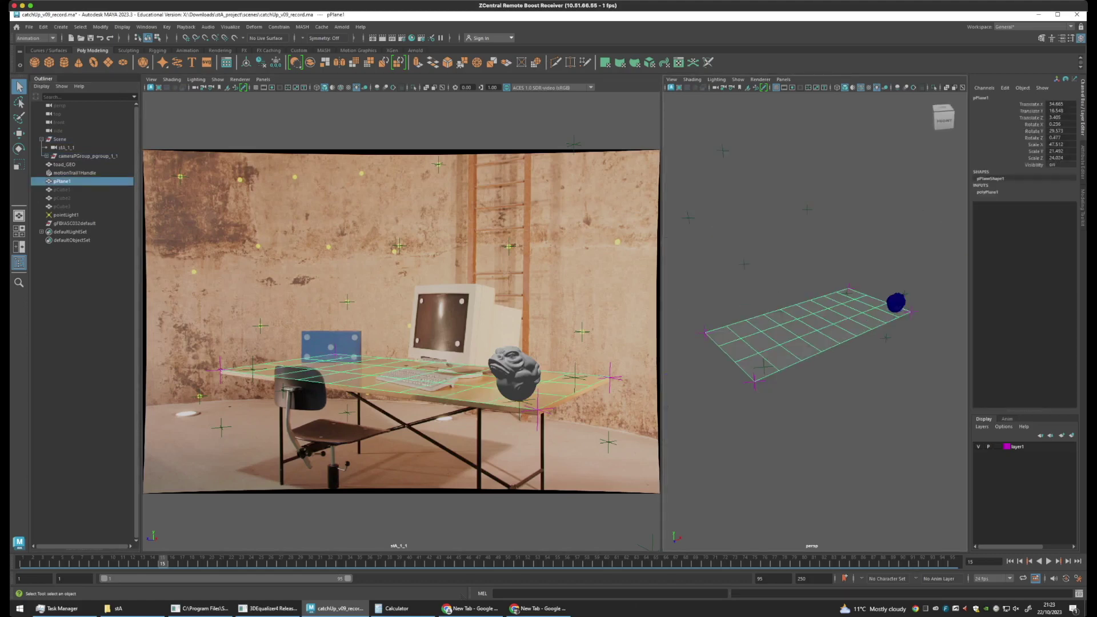
pyautogui.keyDown('alt'); pyautogui.moveTo(811, 343); pyautogui.dragTo(789, 343); pyautogui.keyUp('alt')
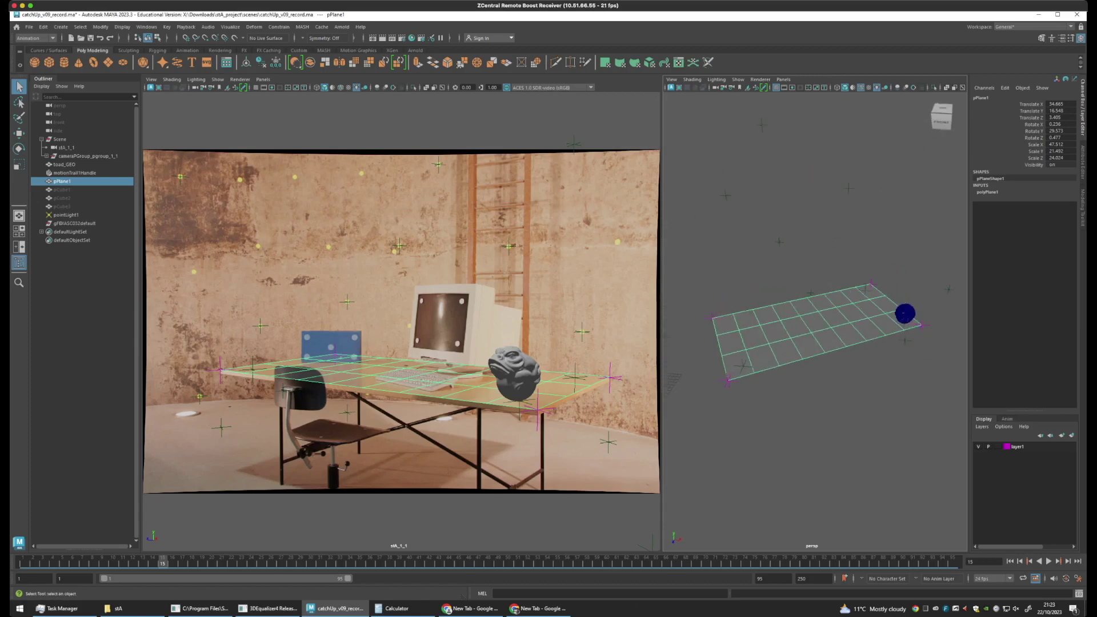
pyautogui.keyDown('alt'); pyautogui.moveTo(788, 342); pyautogui.dragTo(828, 343, button='right'); pyautogui.keyUp('alt')
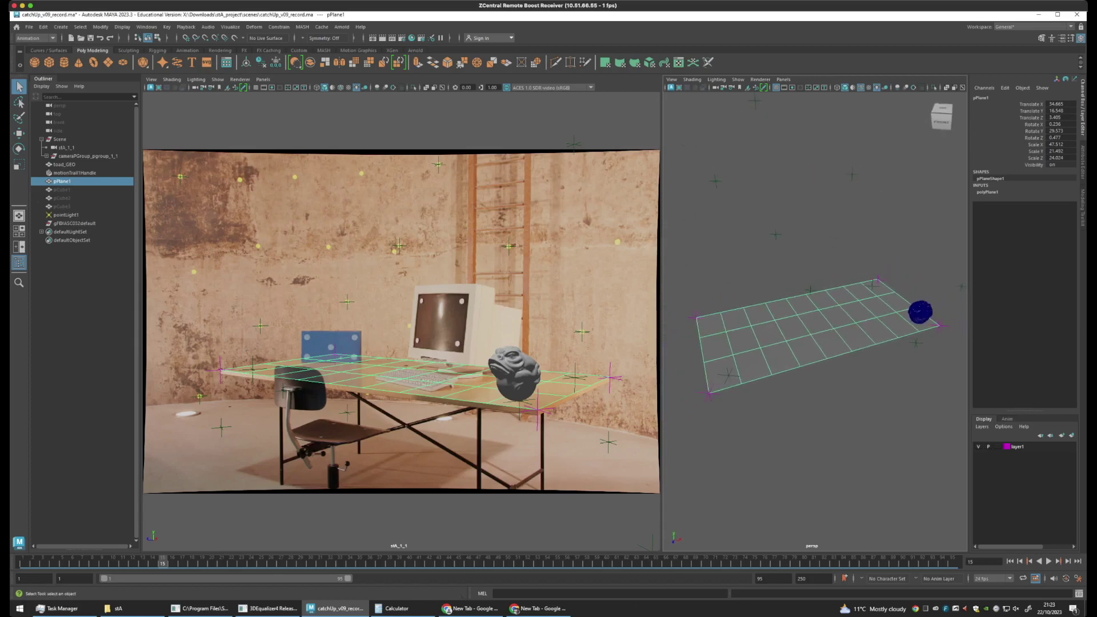
# Unhide pCube1, pCube2 and pCube3 and play the shot to check how they hold on the table
pyautogui.moveTo(61, 189); pyautogui.dragTo(62, 207)
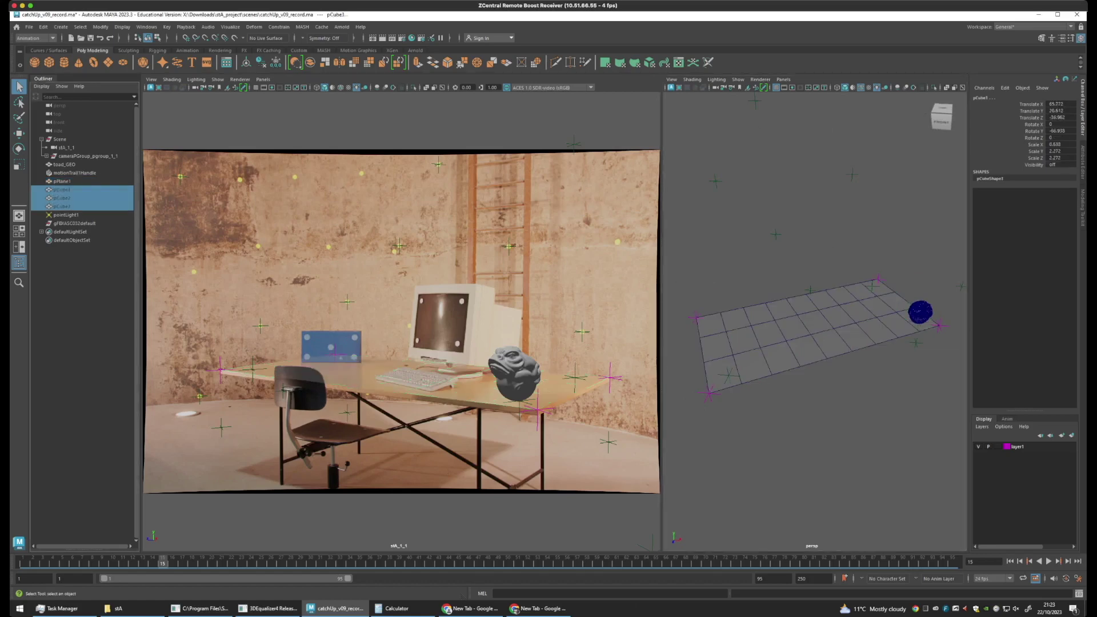
pyautogui.hotkey('ctrl', 'h')
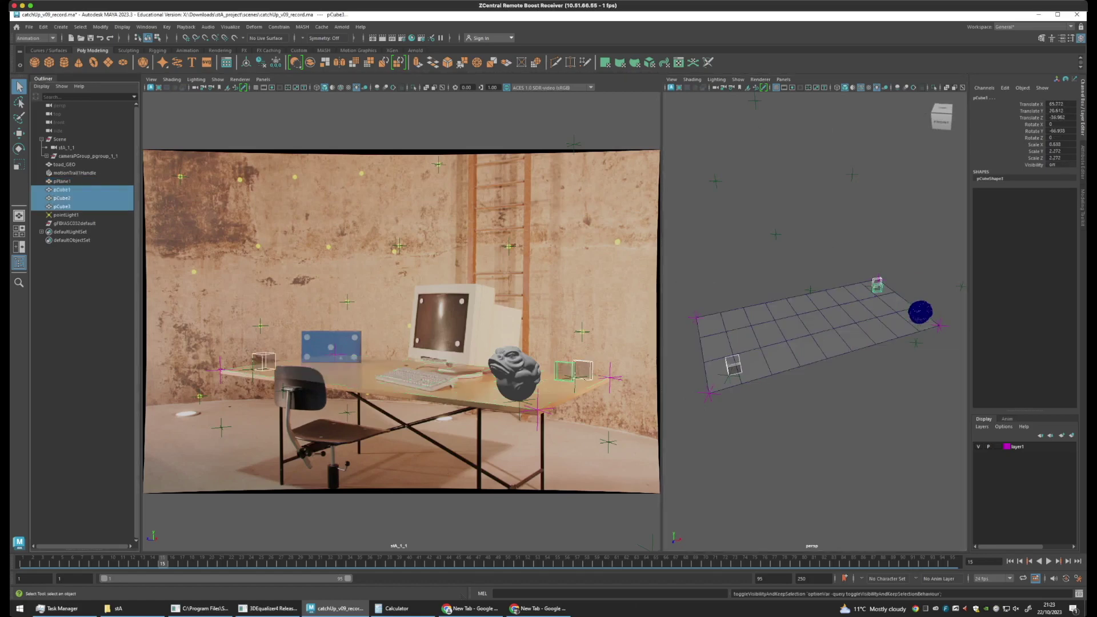
pyautogui.moveTo(162, 563); pyautogui.dragTo(261, 563)
pyautogui.click(399, 120)
pyautogui.hotkey('alt', 'v')
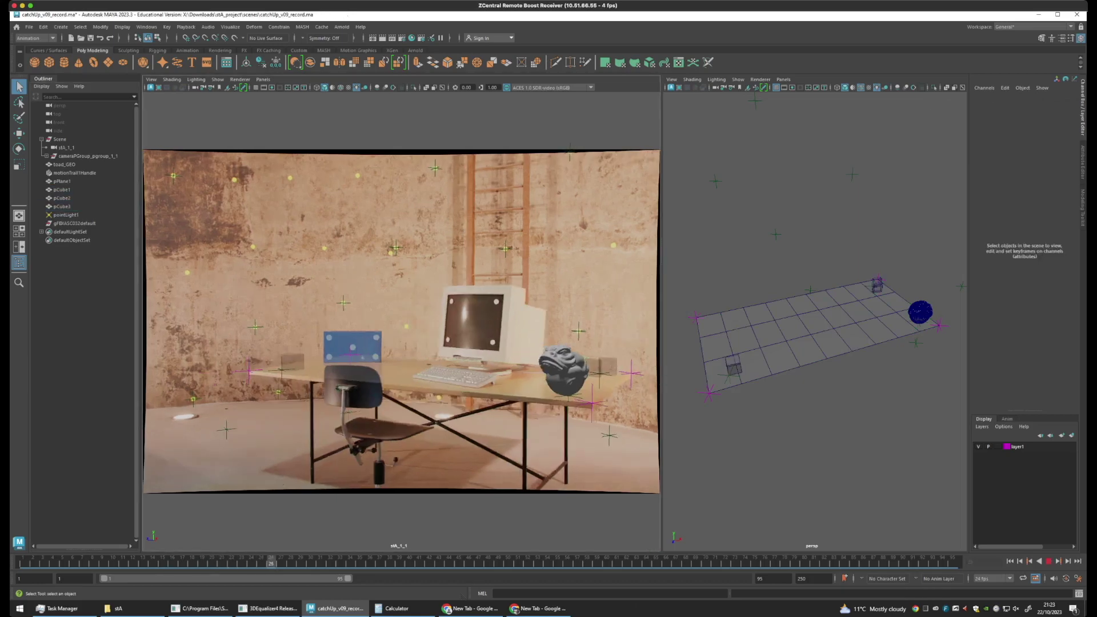
pyautogui.moveTo(596, 563); pyautogui.dragTo(438, 563)
# Snap pCube1 onto the floor tracking point left of the chair and play the shot to check it
pyautogui.click(331, 364)
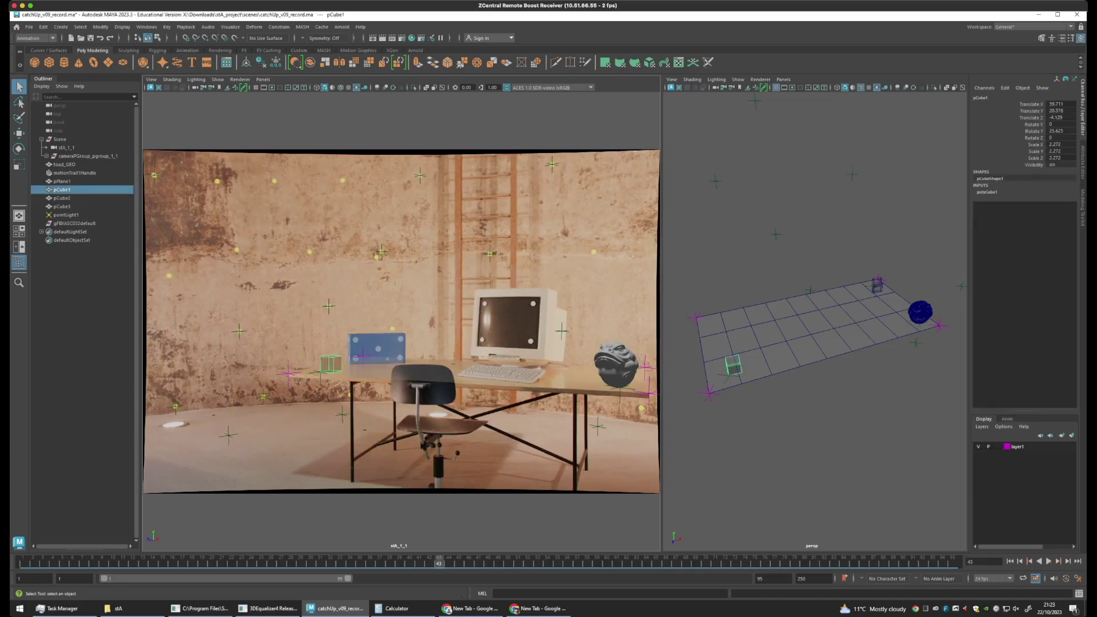
pyautogui.press('w')
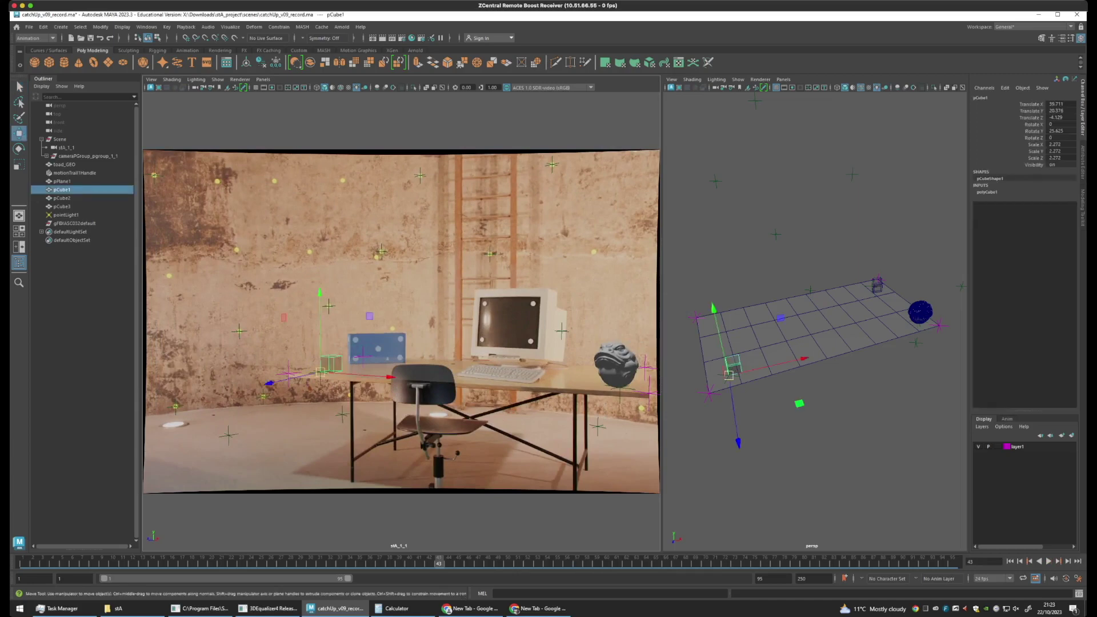
pyautogui.press('v')
pyautogui.moveTo(320, 372); pyautogui.dragTo(228, 436)
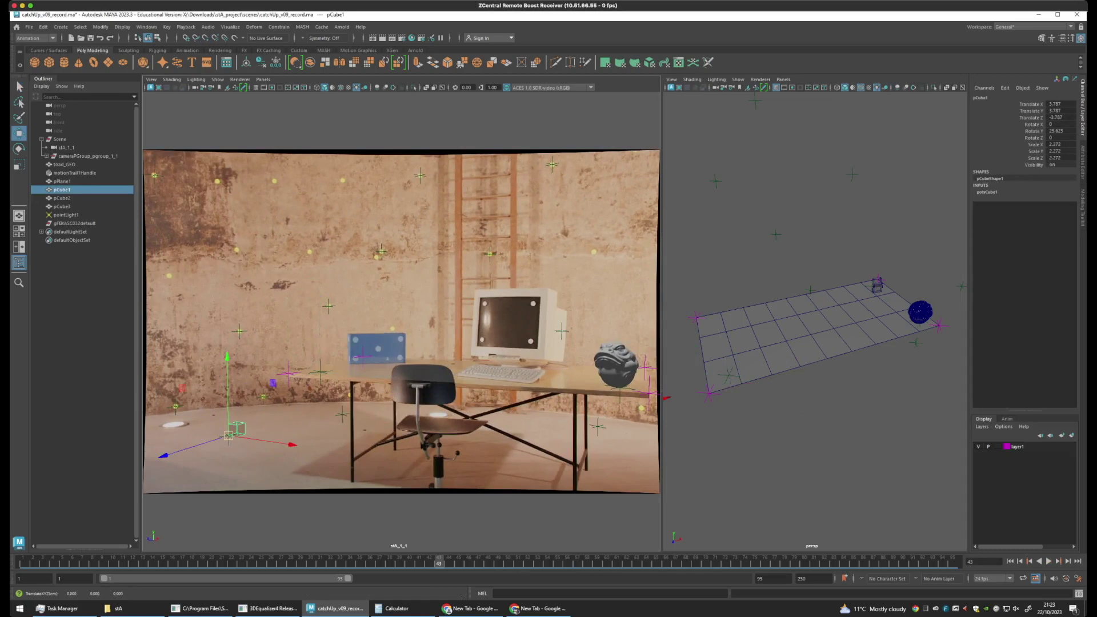
pyautogui.hotkey('alt', 'v')
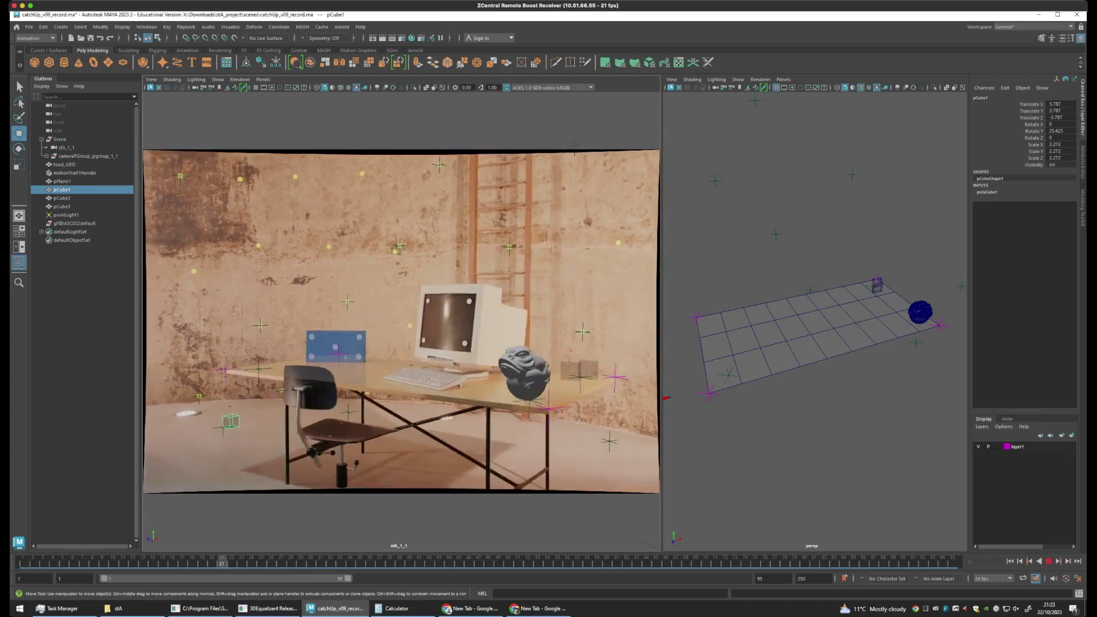
pyautogui.hotkey('alt', 'v')
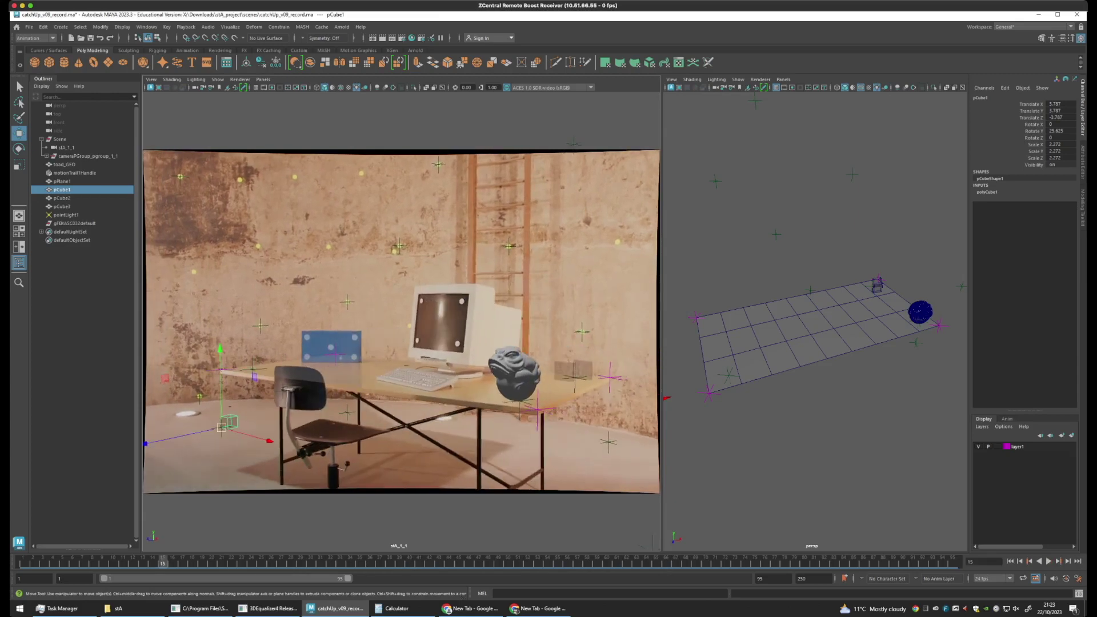
# Snap pCube3 from the tabletop onto the floor tracking point to the right of the table
pyautogui.press('\\')
pyautogui.moveTo(543, 343); pyautogui.dragTo(347, 313, button='middle')
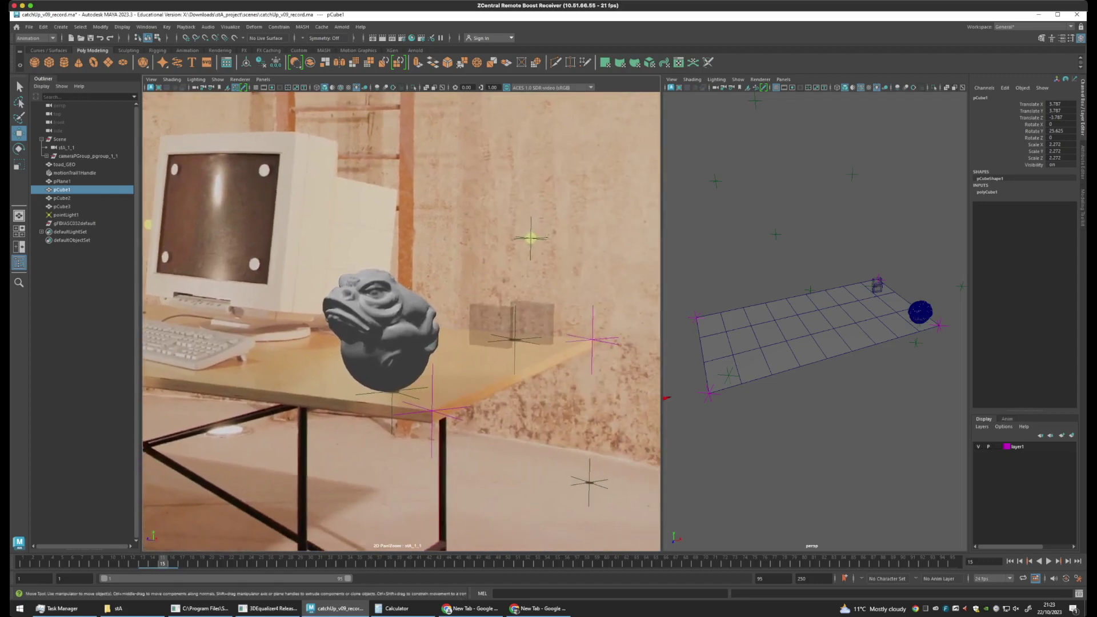
pyautogui.click(492, 325)
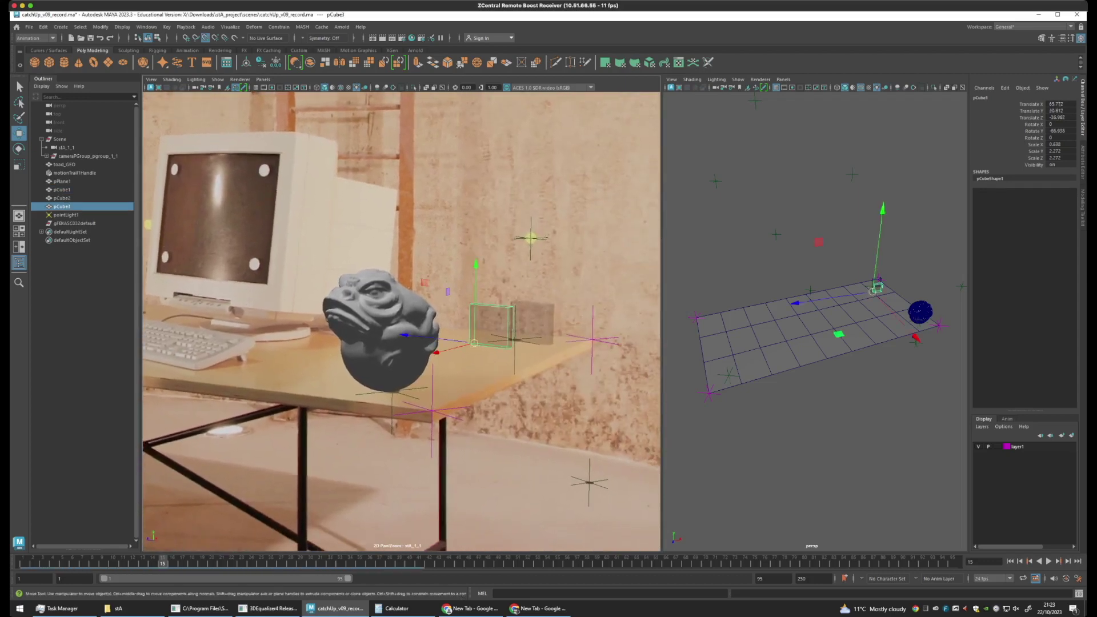
pyautogui.moveTo(474, 342); pyautogui.dragTo(589, 482)
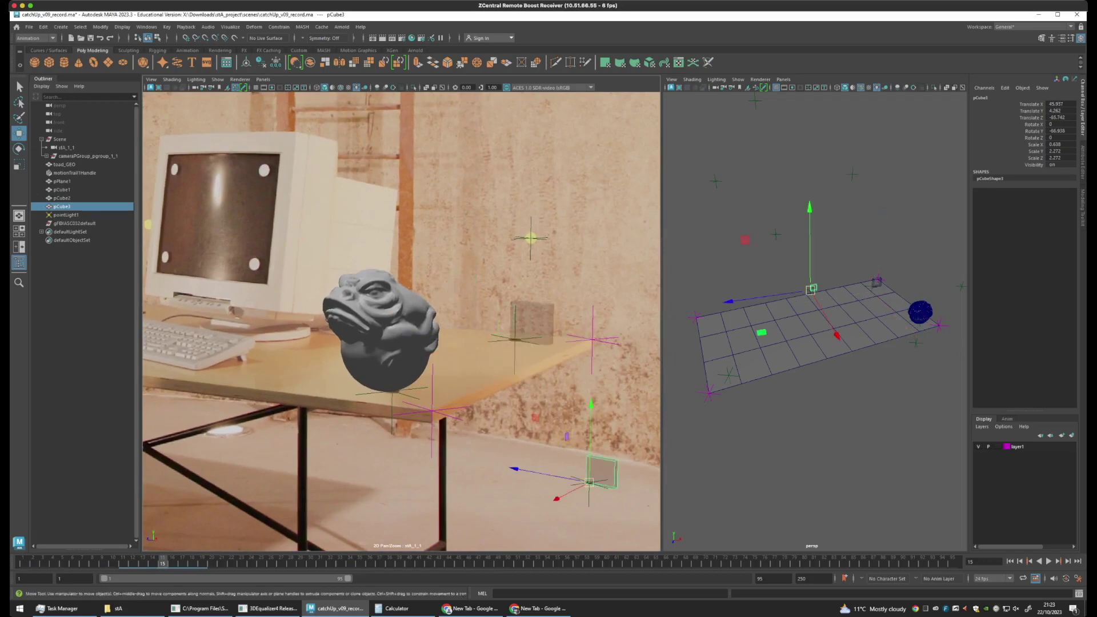
# Rotate pCube2 on the tabletop about its vertical axis to a Rotate Y of about -152 degrees
pyautogui.scroll(-3, 401, 321)
pyautogui.click(501, 322)
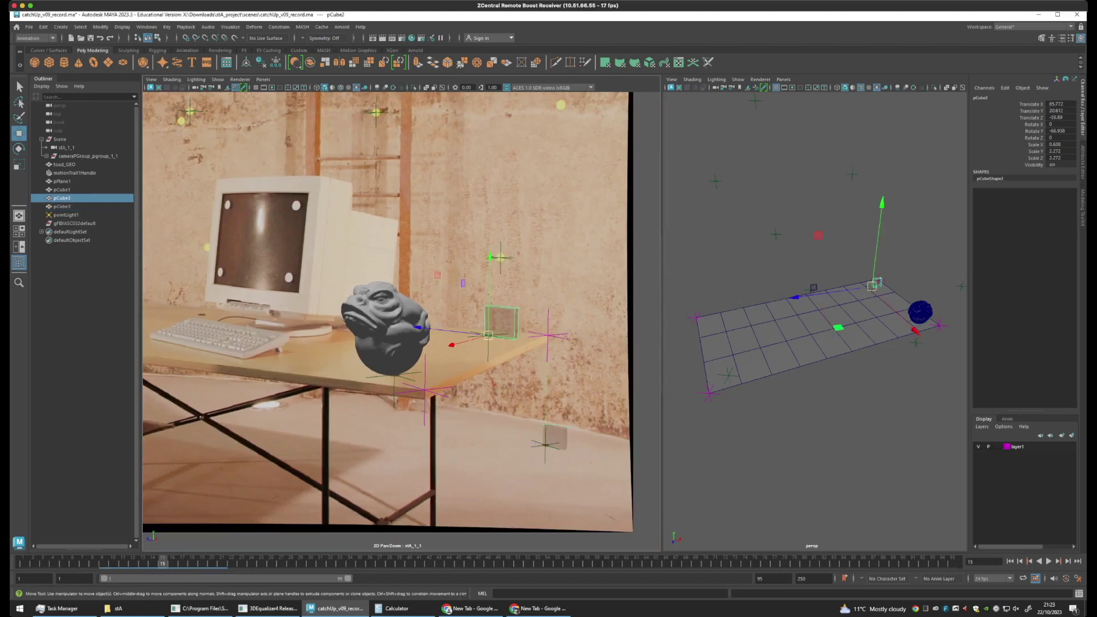
pyautogui.press('e')
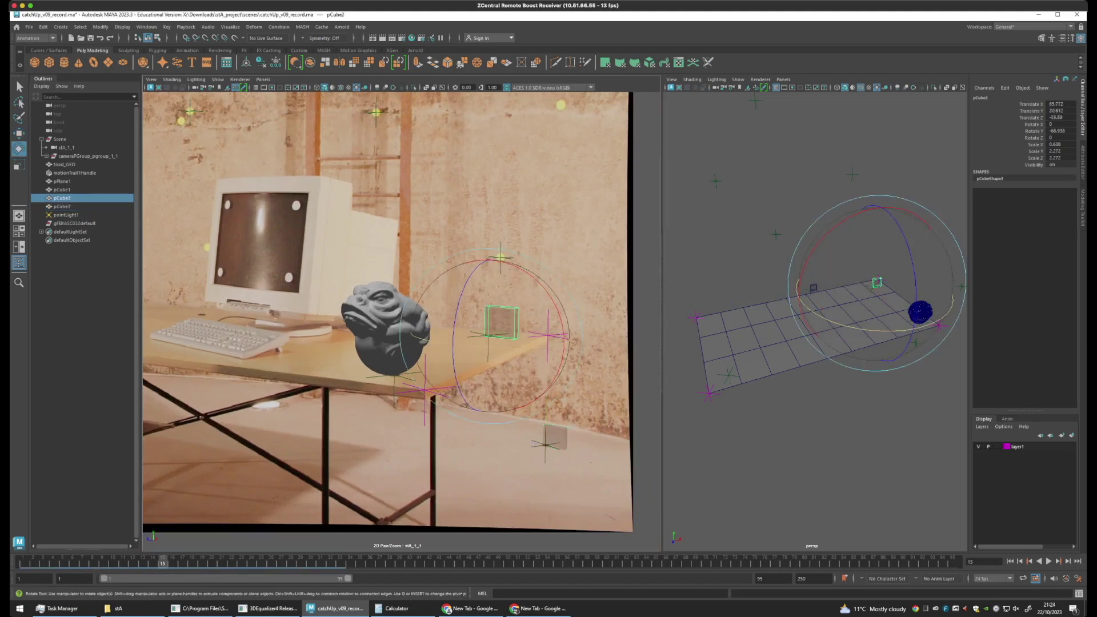
pyautogui.moveTo(534, 347); pyautogui.dragTo(414, 337)
pyautogui.moveTo(860, 329); pyautogui.dragTo(851, 329)
pyautogui.moveTo(410, 334)
pyautogui.mouseDown()
pyautogui.moveTo(435, 345)
pyautogui.moveTo(423, 343)
pyautogui.mouseUp()
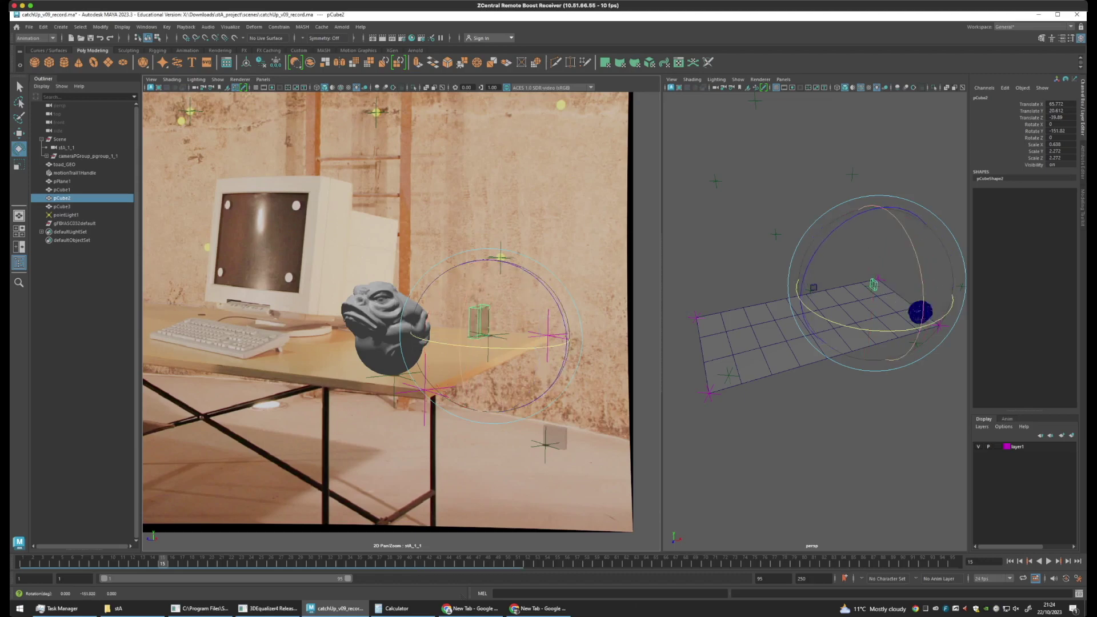
# Return the stA_1_1 camera view to the full frame and play the shot to check the rotated cube
pyautogui.press('\\')
pyautogui.press('q')
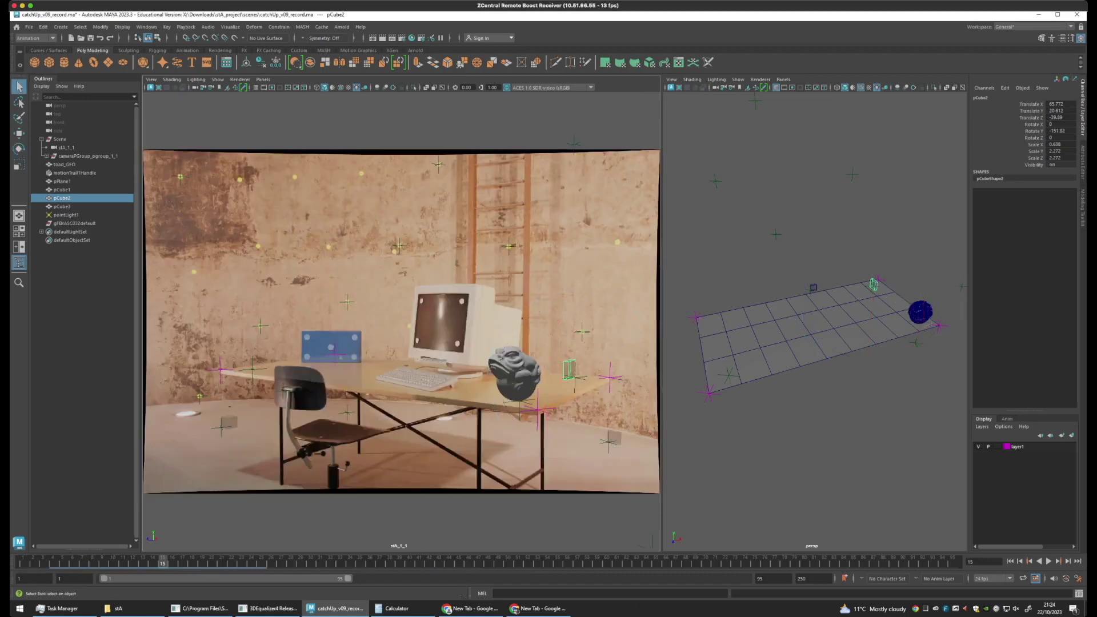
pyautogui.hotkey('alt', 'v')
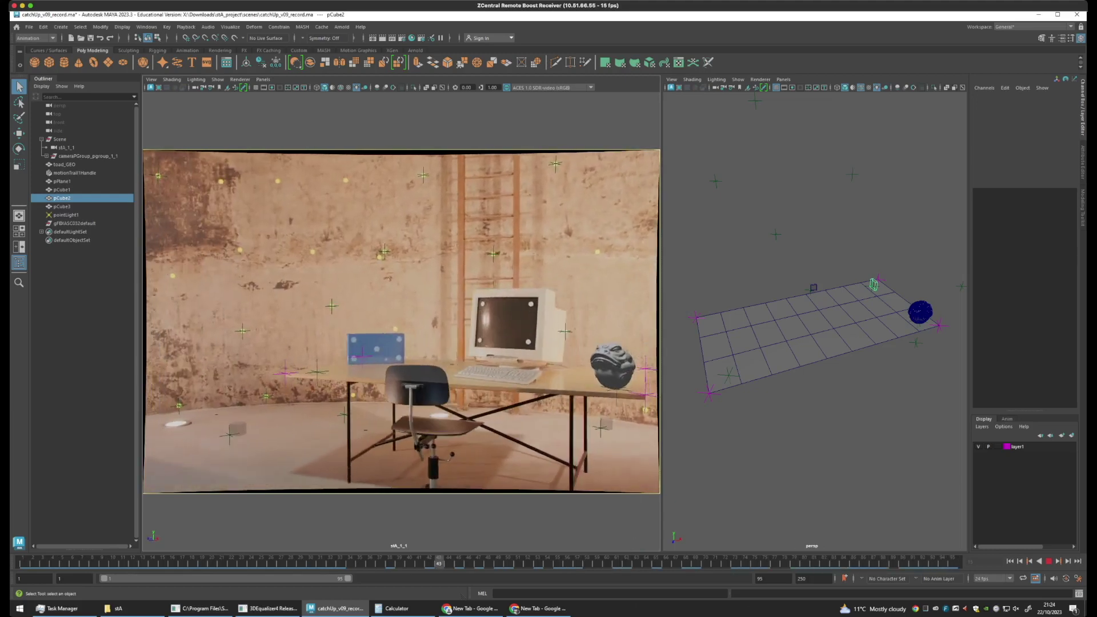
pyautogui.press('Escape')
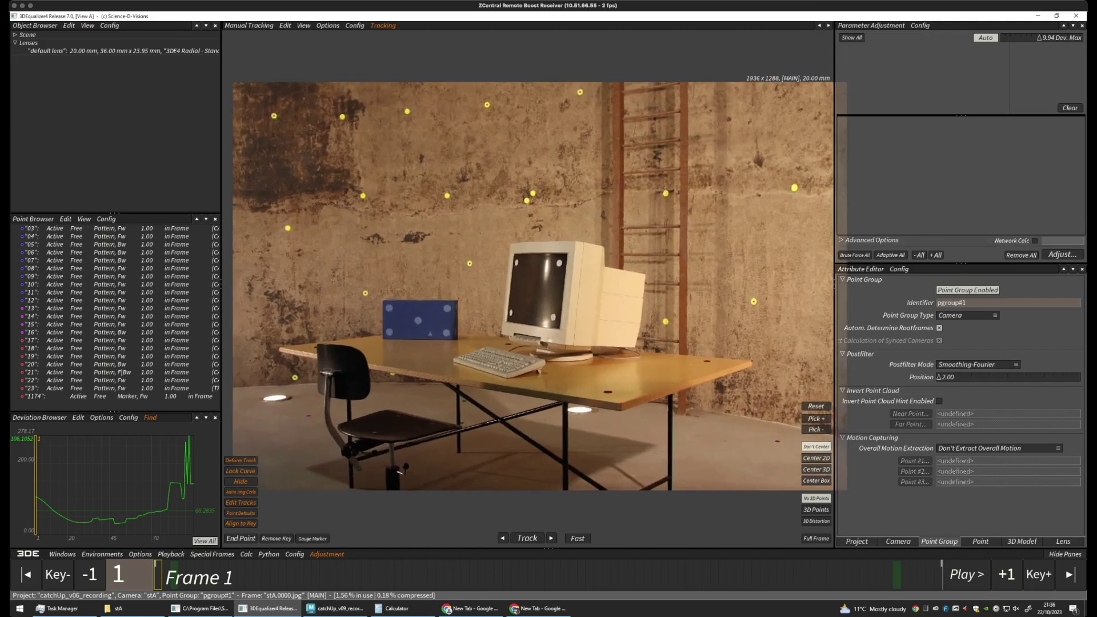
# In 3DEqualizer4, expand the scene and review the attributes of camera stA, point group pgroup#1 and the default lens
pyautogui.click(106, 50)
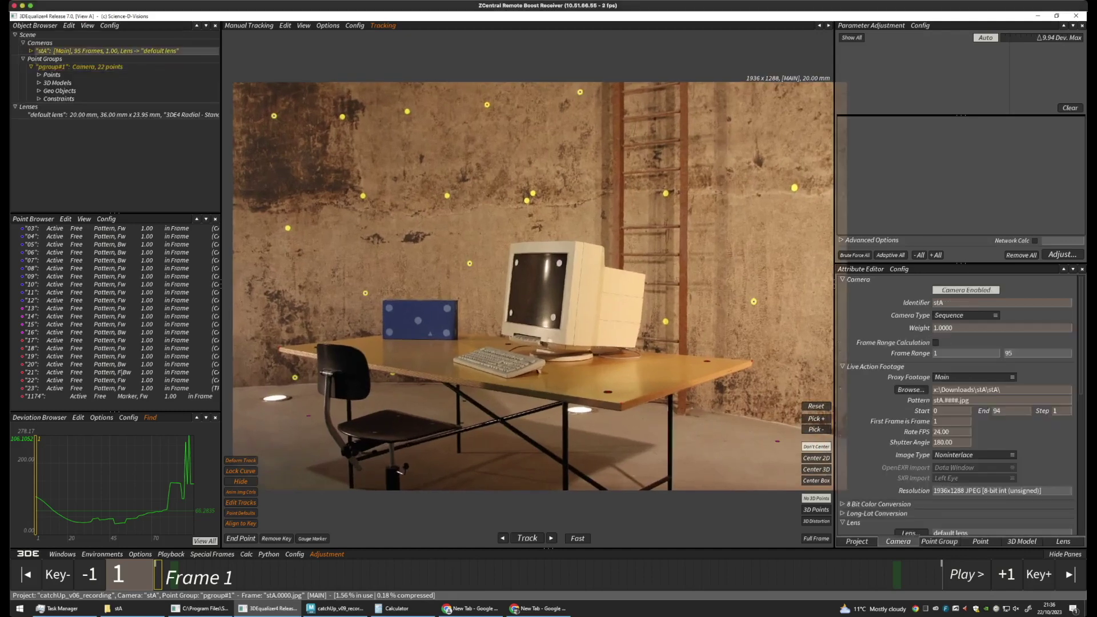
pyautogui.click(79, 66)
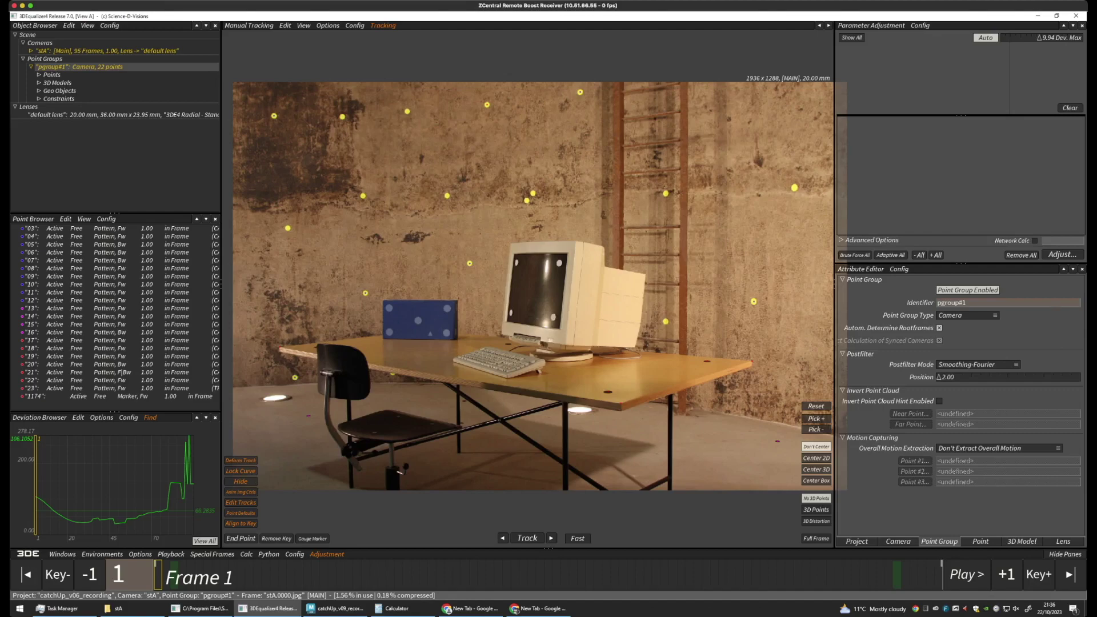
pyautogui.click(79, 114)
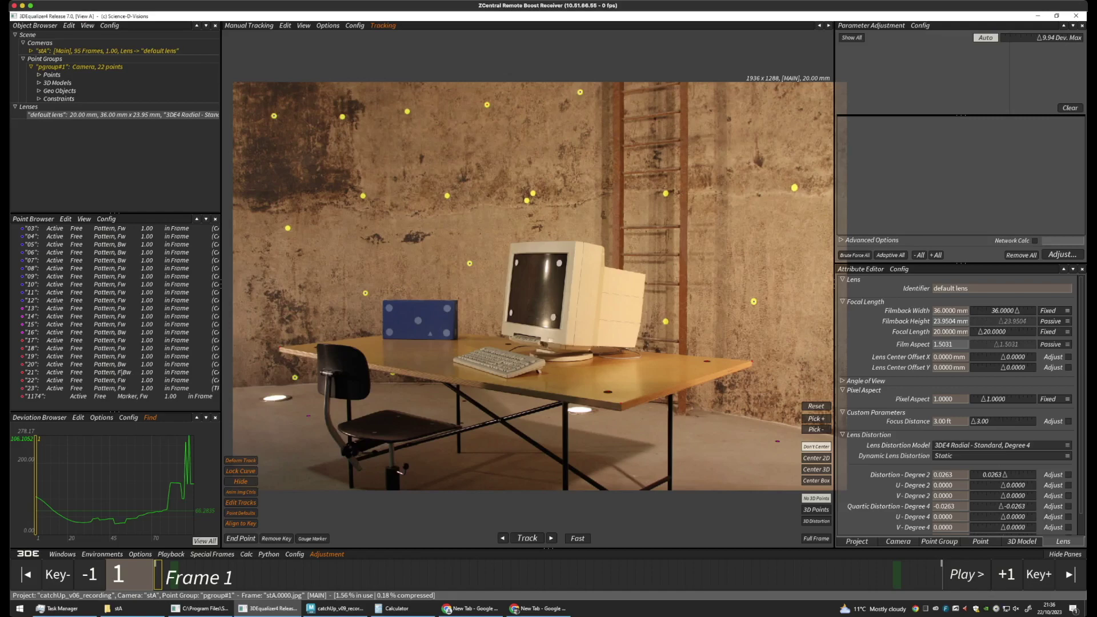
# Select all tracking points to view their tracks, deselect them and show the default lens attributes again
pyautogui.moveTo(114, 228); pyautogui.dragTo(114, 396)
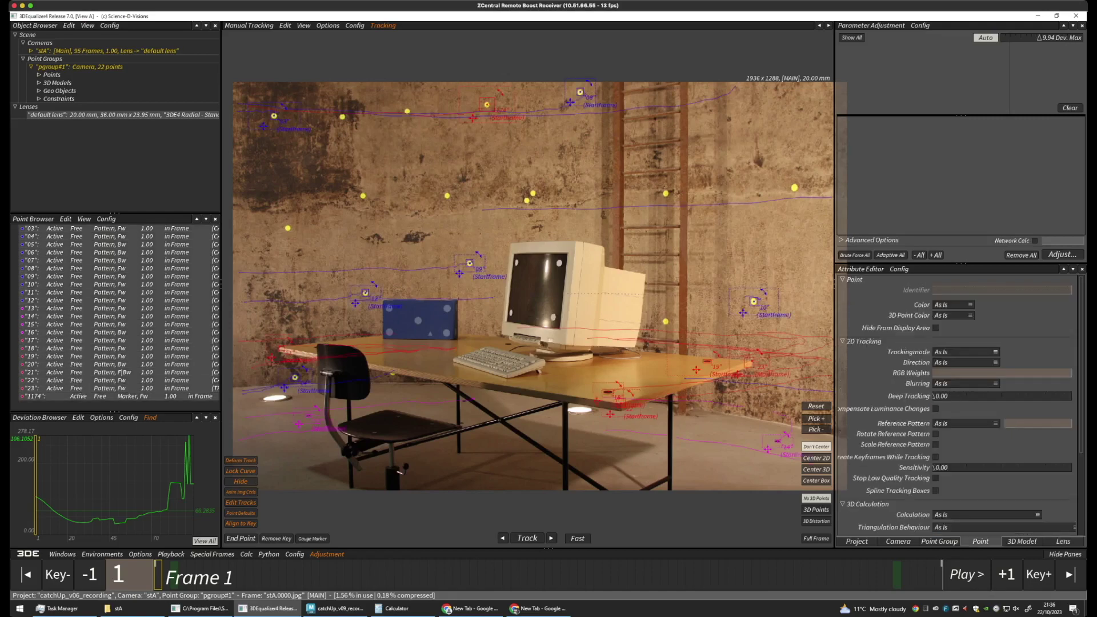
pyautogui.press('t')
pyautogui.hotkey('ctrl', 'd')
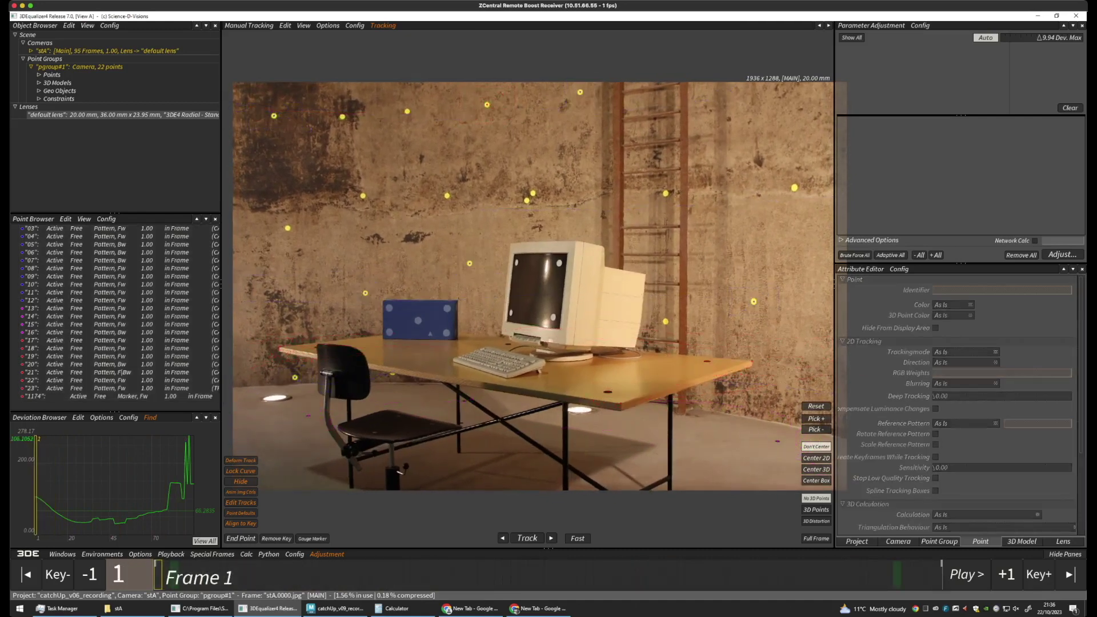
pyautogui.click(1062, 541)
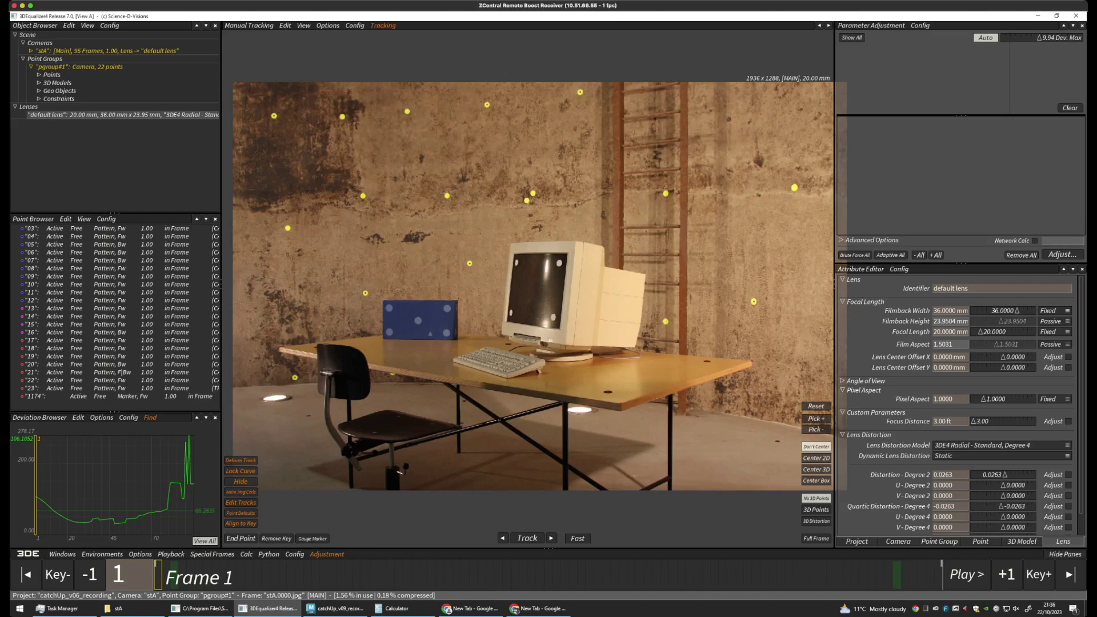
pyautogui.moveTo(157, 574)
pyautogui.mouseDown()
pyautogui.moveTo(930, 574)
pyautogui.moveTo(158, 574)
pyautogui.mouseUp()
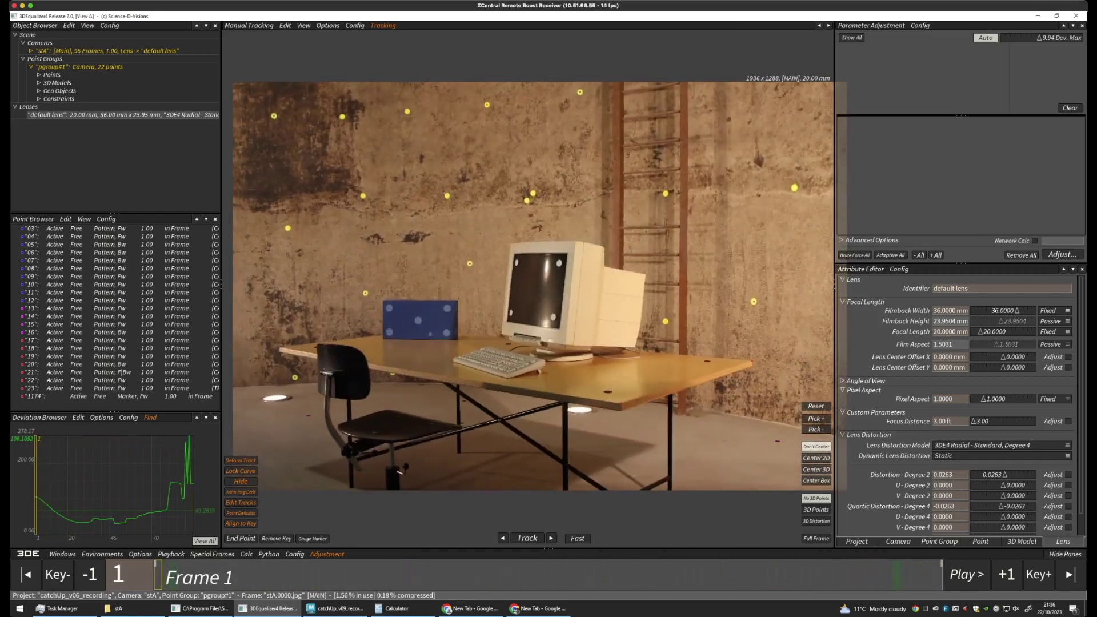
# Add a tracking point on the yellow wall marker between the ladder rails at frame 1 and tighten its pattern box around it
pyautogui.scroll(7, 654, 197)
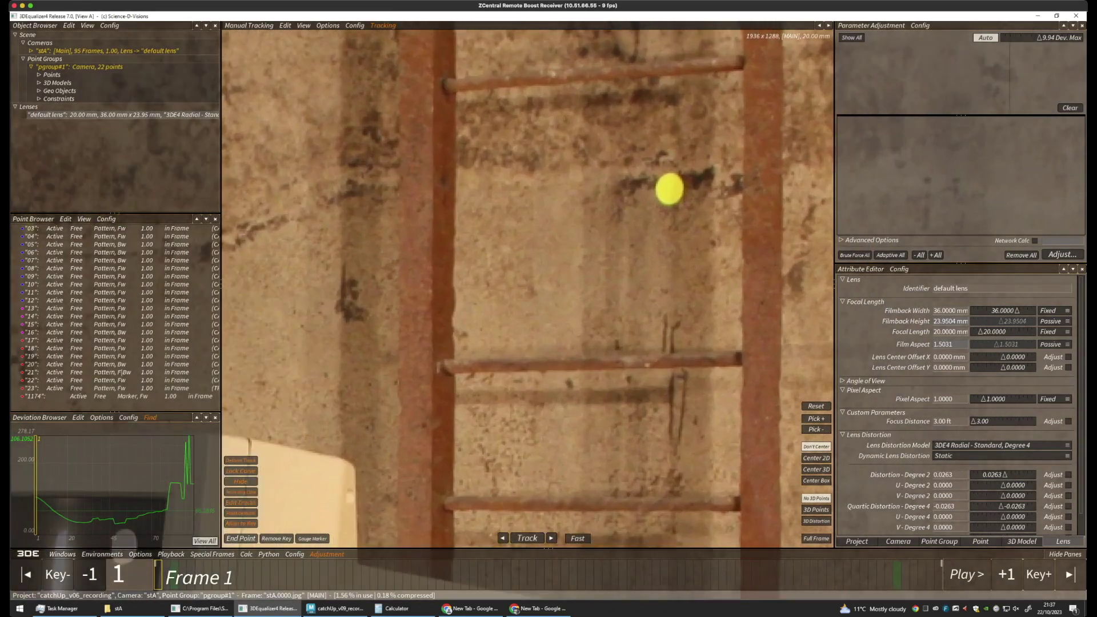
pyautogui.keyDown('ctrl'); pyautogui.click(670, 188); pyautogui.keyUp('ctrl')
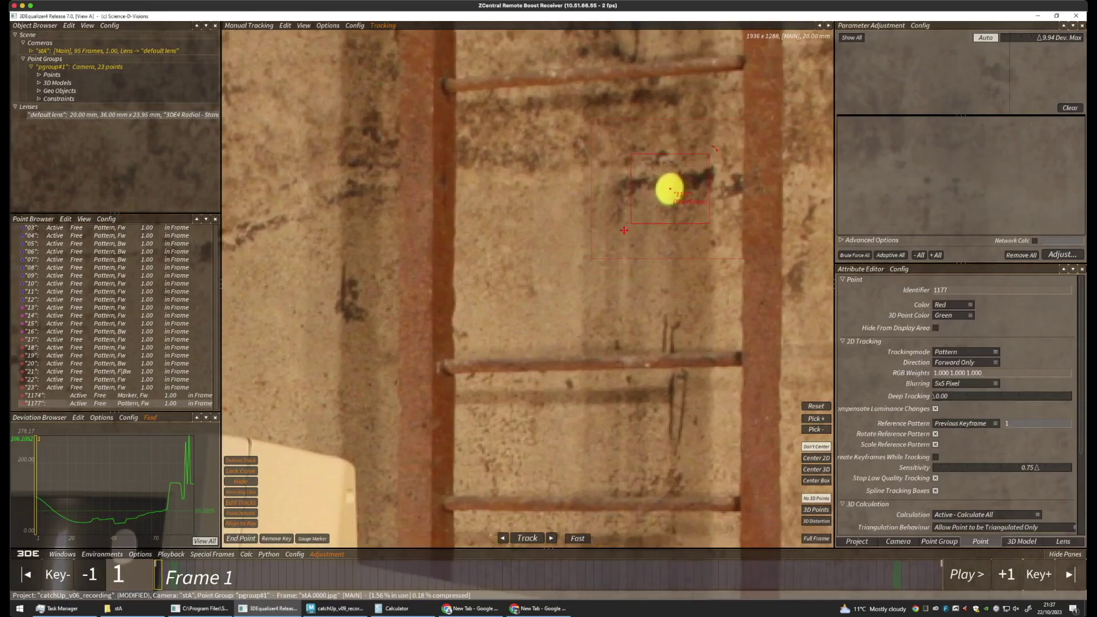
pyautogui.moveTo(710, 223); pyautogui.dragTo(695, 215)
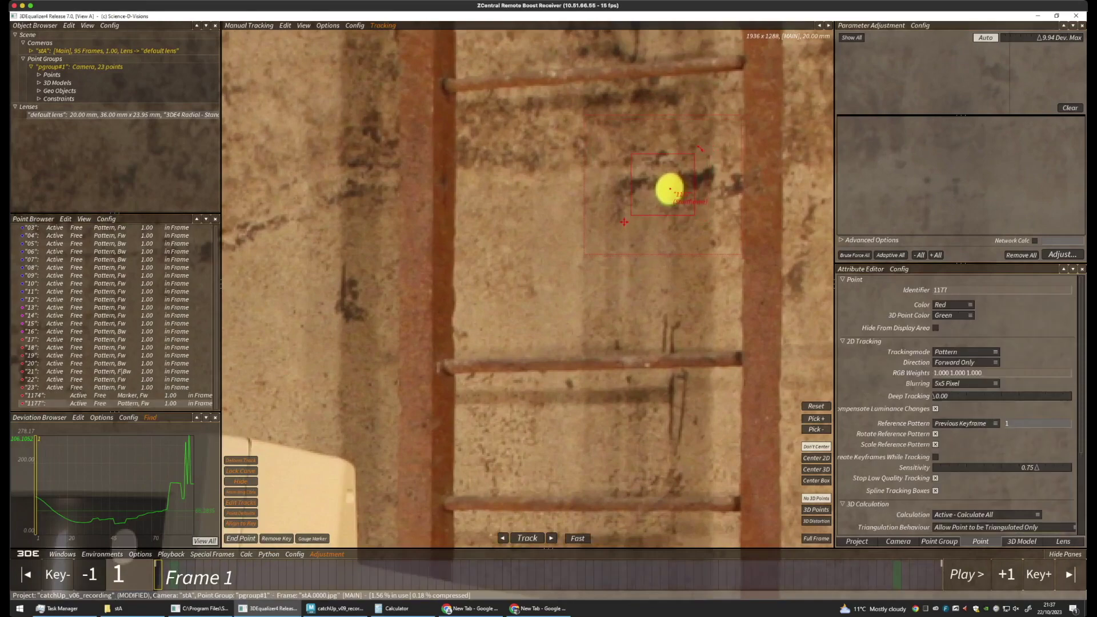
pyautogui.moveTo(624, 222); pyautogui.dragTo(637, 221)
pyautogui.press('c')
pyautogui.scroll(-3, 495, 317)
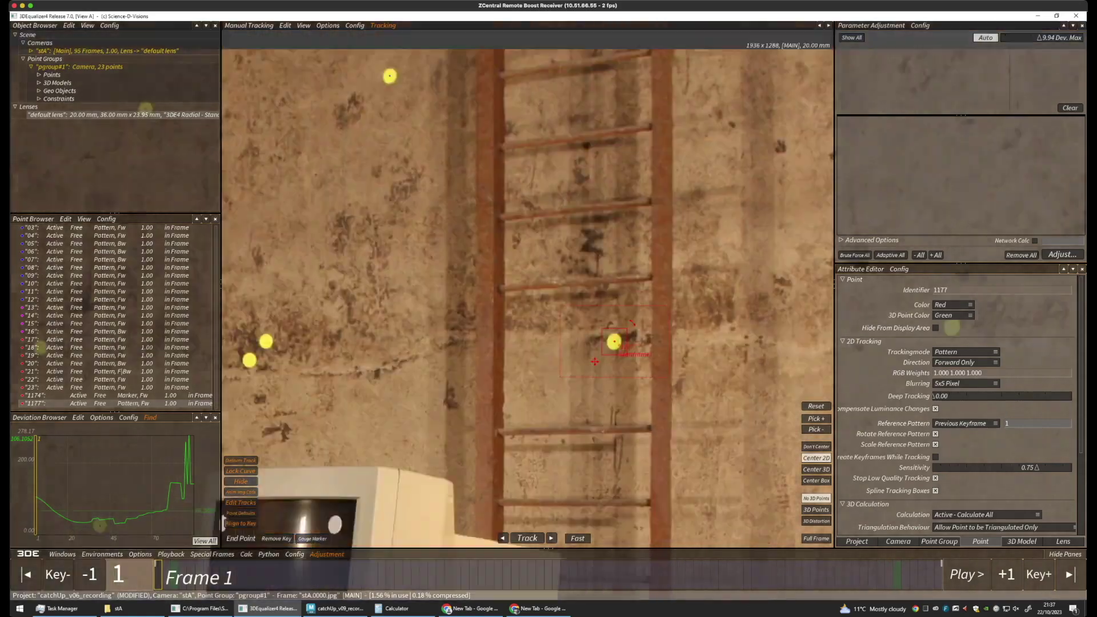
# Track the ladder marker point forward to frame 95 and scrub back to frame 10 to check its track
pyautogui.press('t')
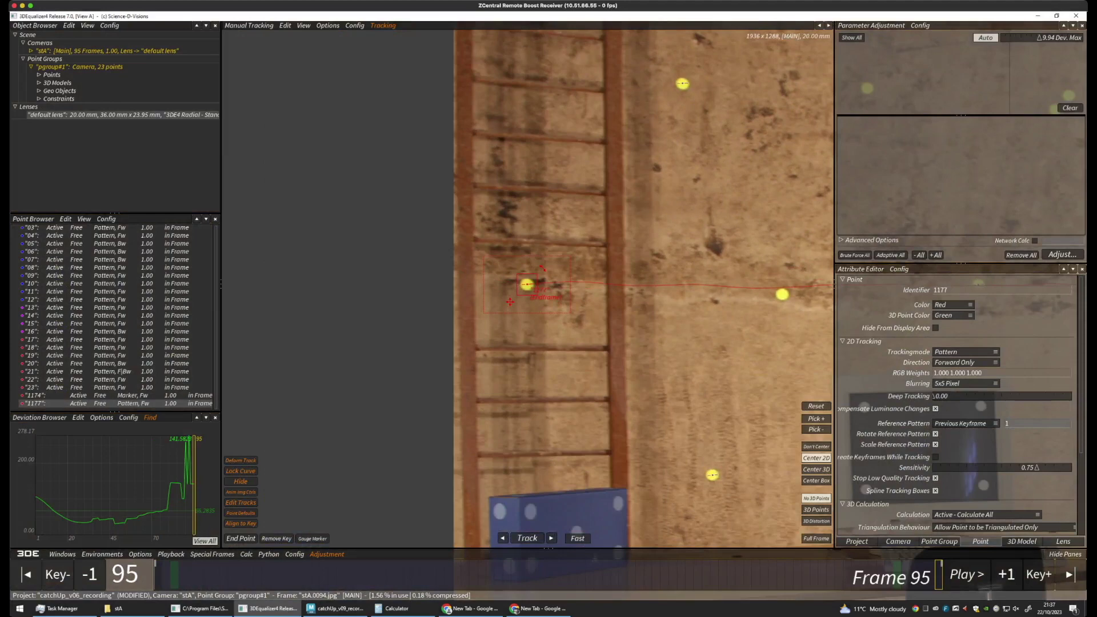
pyautogui.scroll(-5, 626, 400)
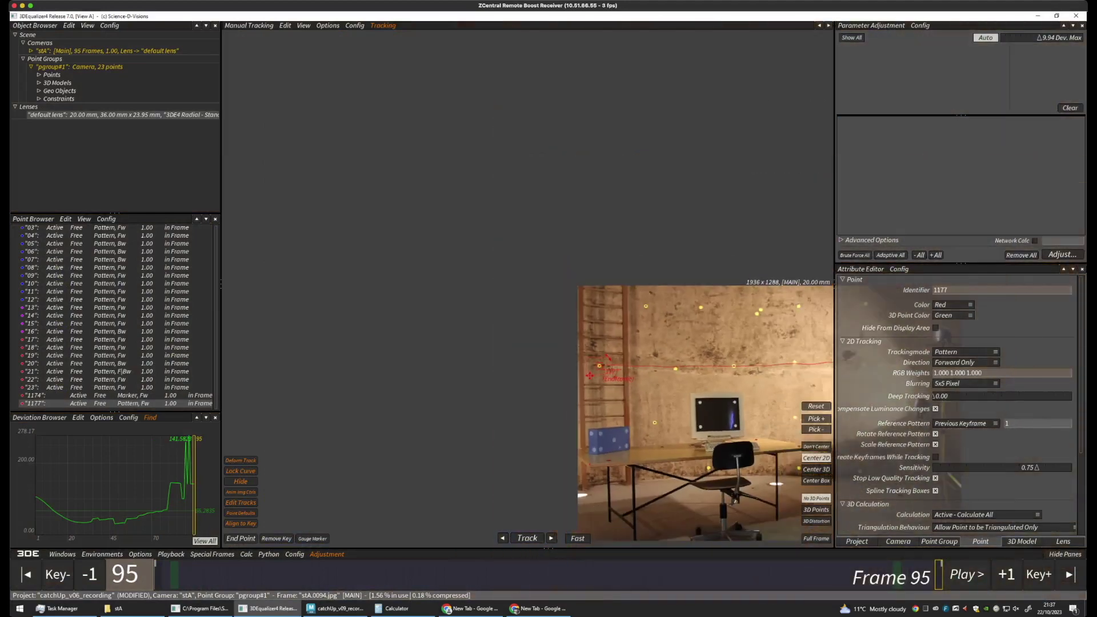
pyautogui.moveTo(626, 399); pyautogui.dragTo(438, 329, button='middle')
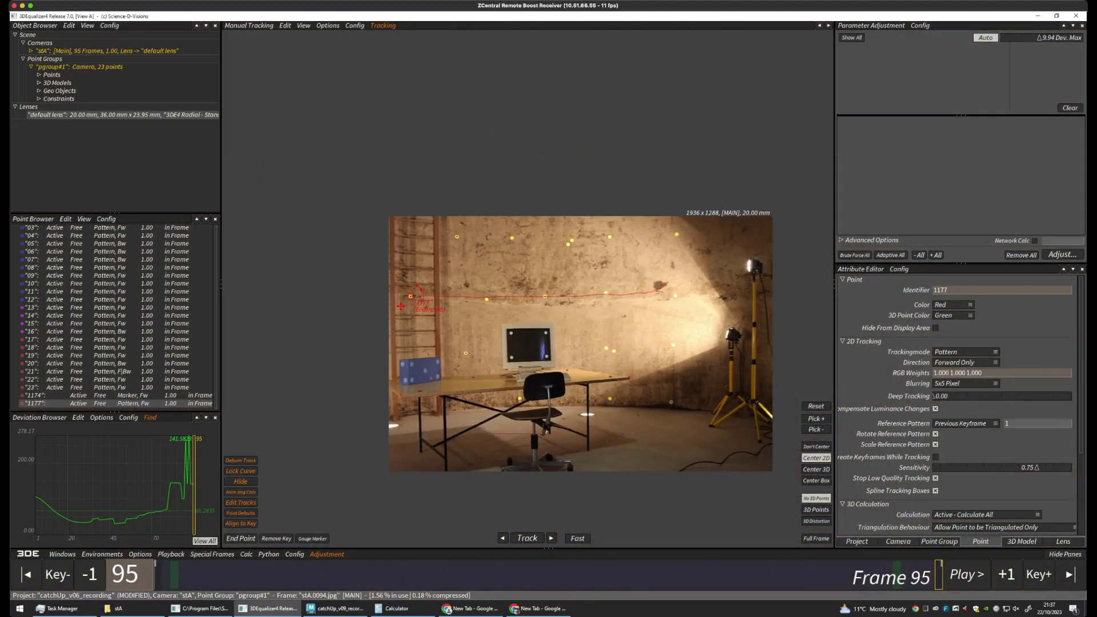
pyautogui.moveTo(194, 575); pyautogui.dragTo(615, 574)
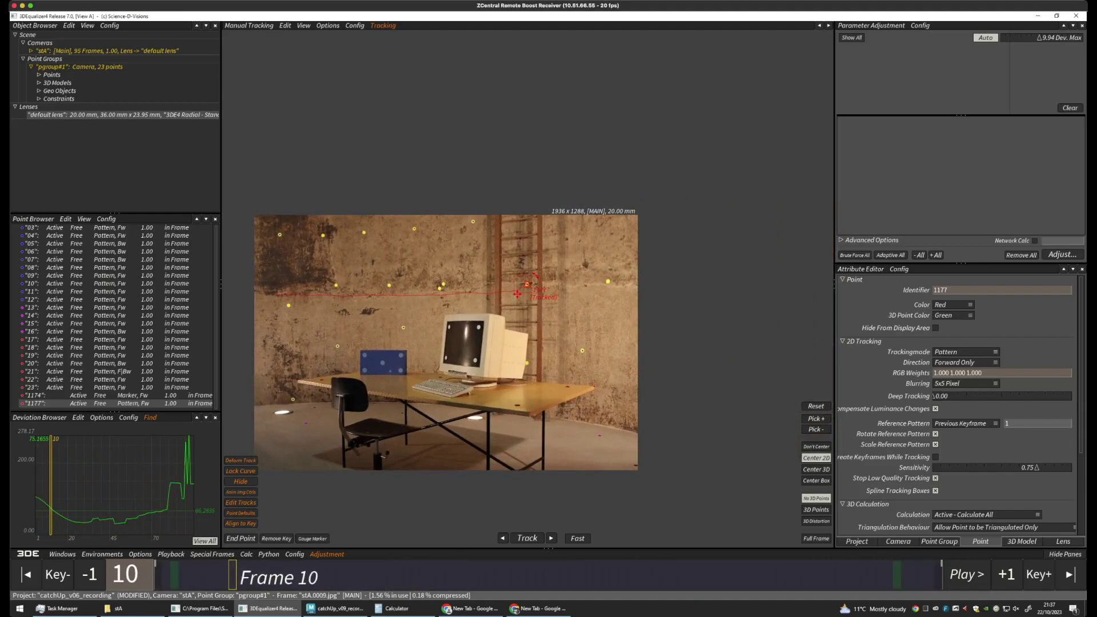
# Calculate everything from scratch, use the result and scrub to frame 93 to review the deviation
pyautogui.scroll(3, 435, 398)
pyautogui.moveTo(435, 397); pyautogui.dragTo(505, 394, button='middle')
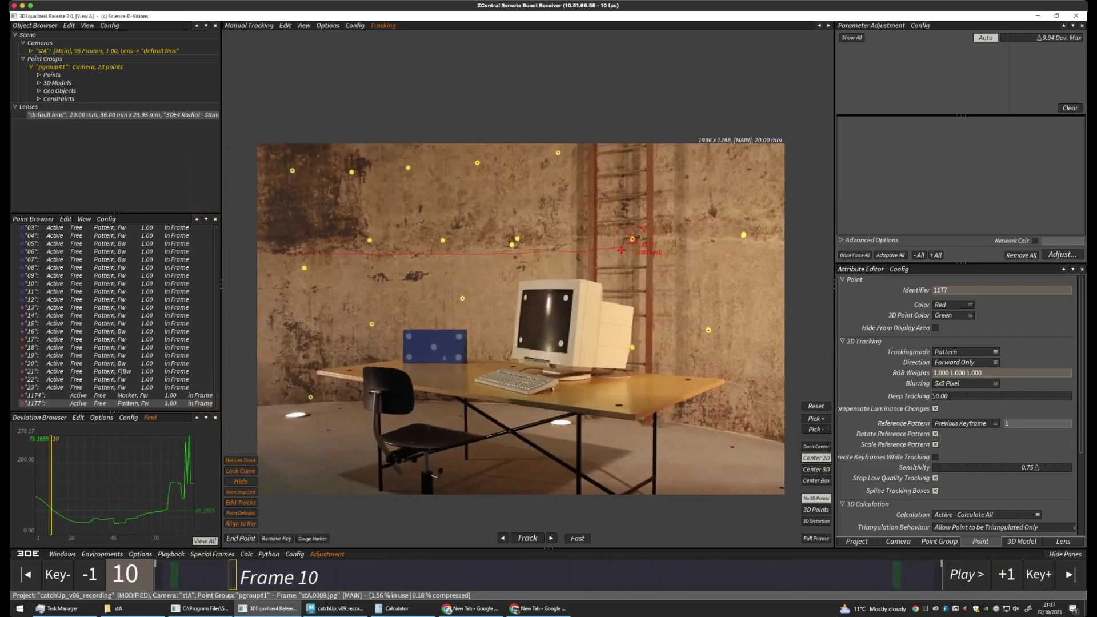
pyautogui.click(246, 554)
pyautogui.moveTo(407, 477)
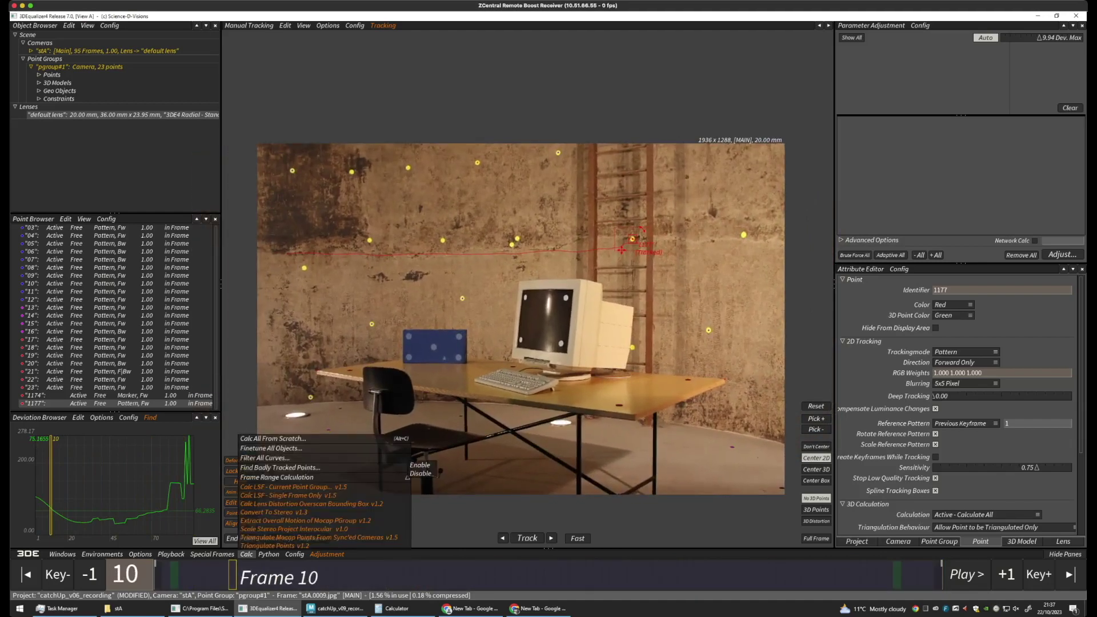
pyautogui.click(273, 438)
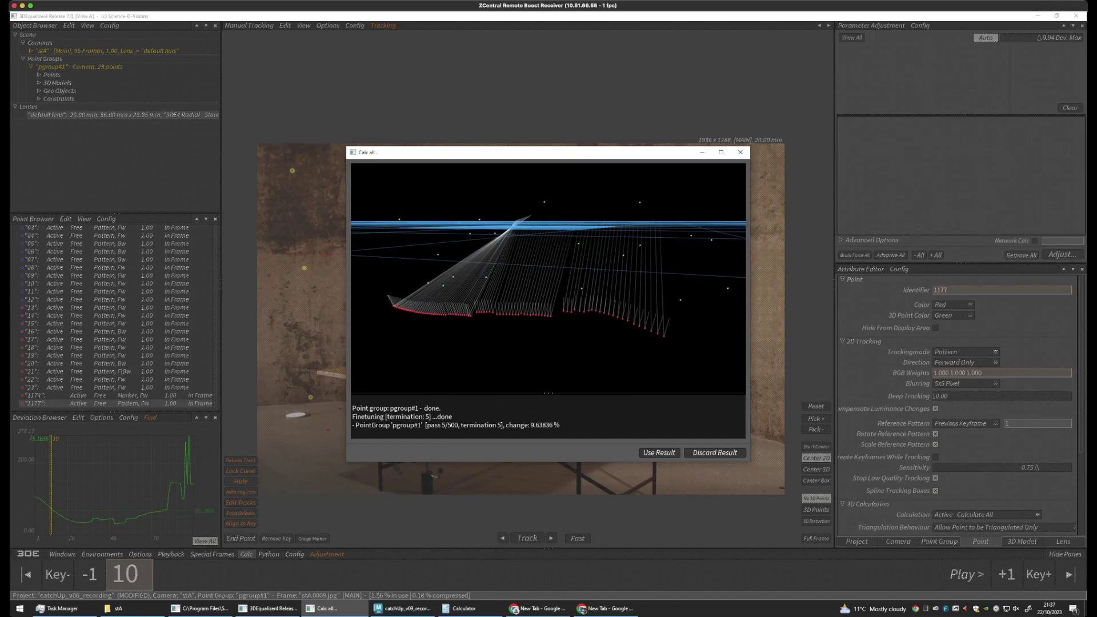
pyautogui.click(659, 452)
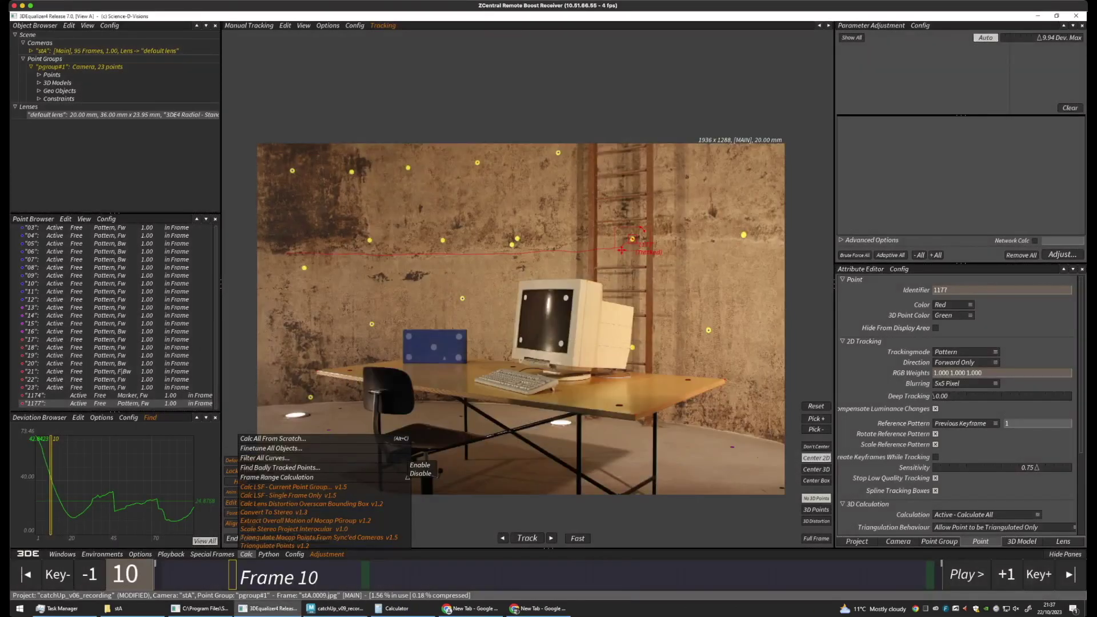
pyautogui.moveTo(232, 575)
pyautogui.mouseDown()
pyautogui.moveTo(158, 576)
pyautogui.moveTo(922, 576)
pyautogui.mouseUp()
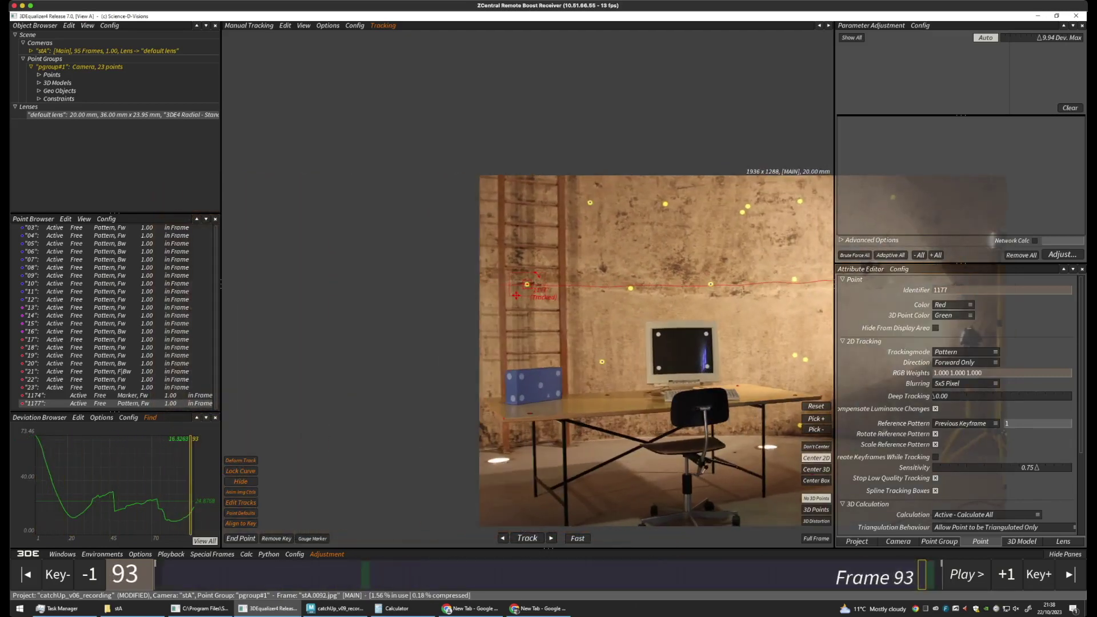
# Deselect the tracking point and set the default lens's focal length from Fixed to Adjust
pyautogui.press('Escape')
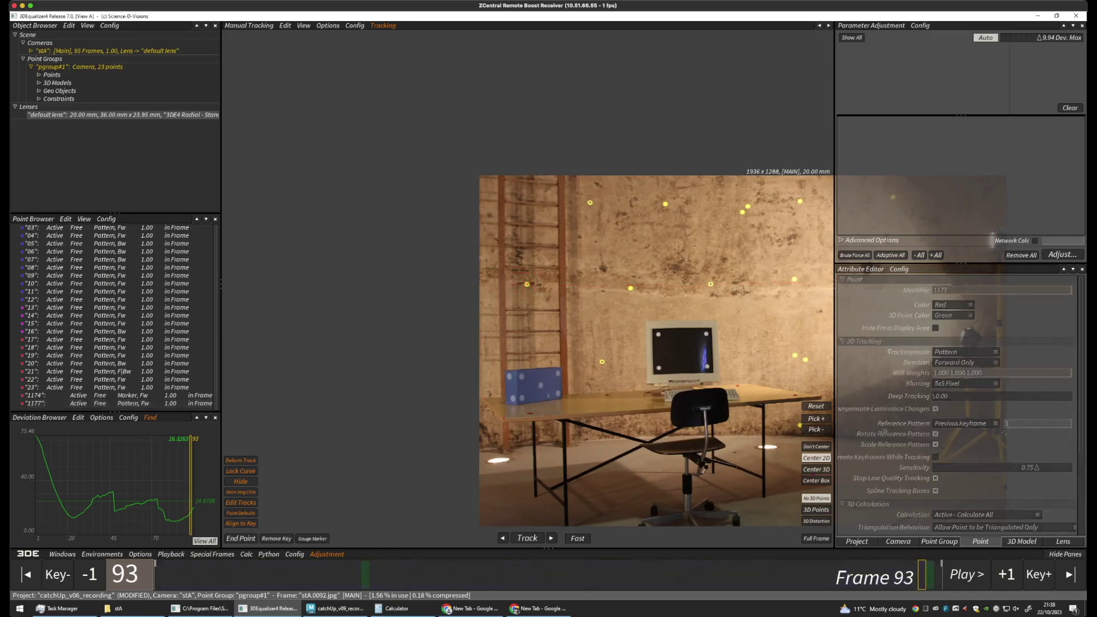
pyautogui.click(1063, 541)
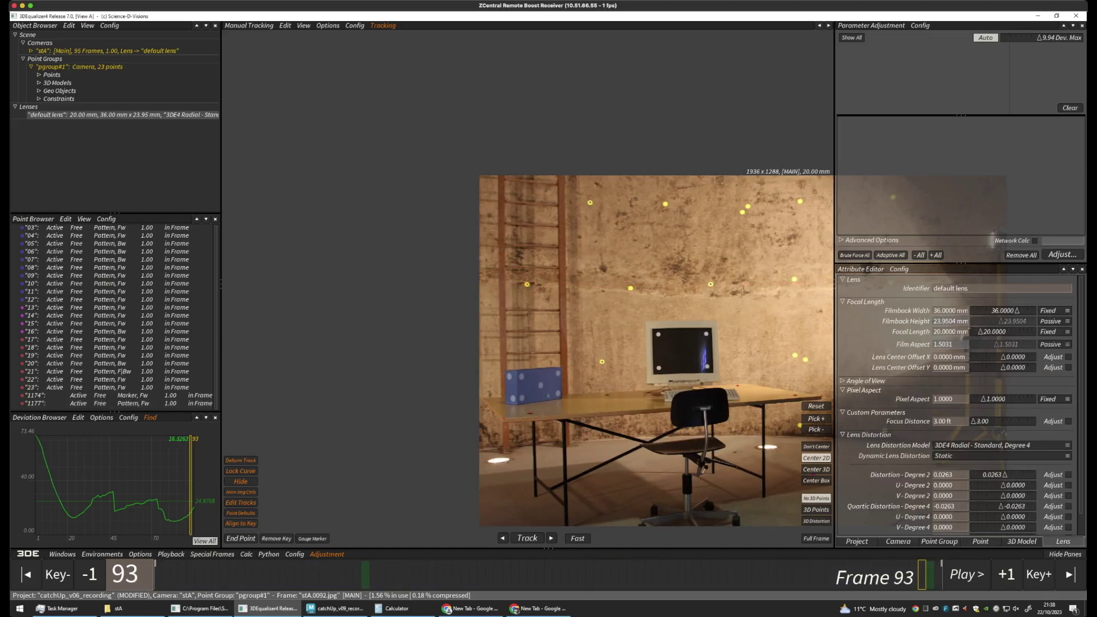
pyautogui.click(1054, 331)
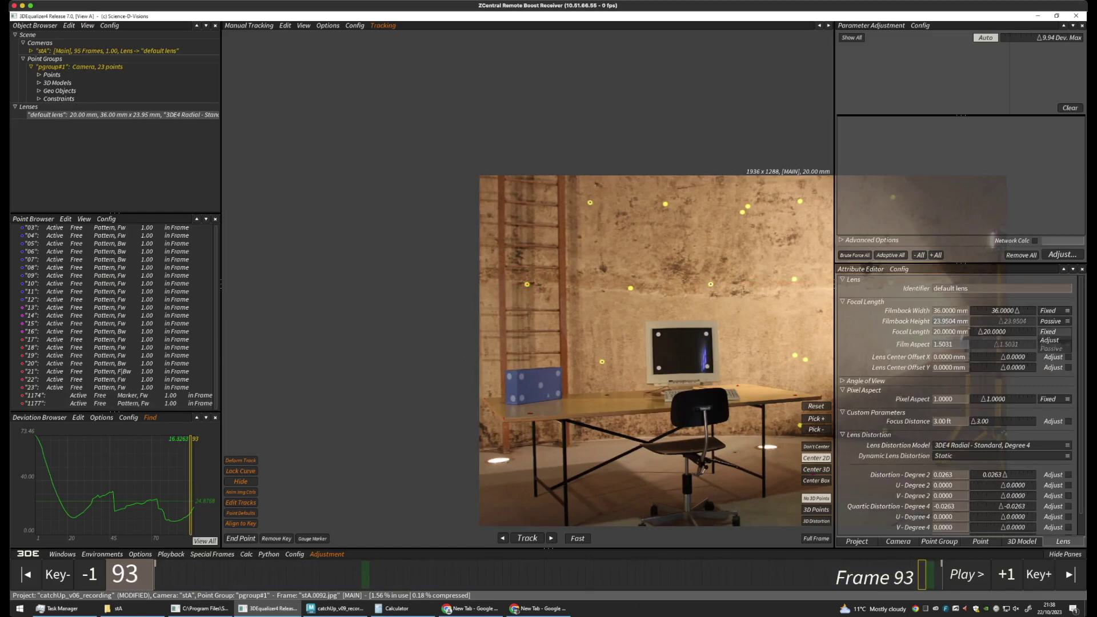
pyautogui.click(1049, 340)
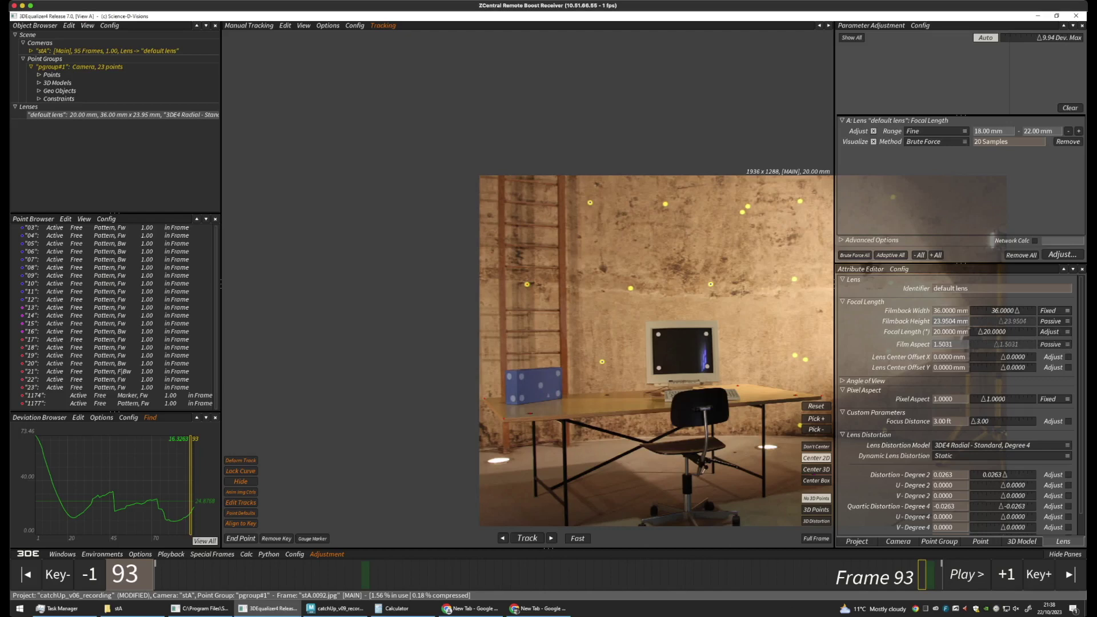
# Set the focal length adjustment range to Wide with 50 samples
pyautogui.click(936, 130)
pyautogui.click(935, 121)
pyautogui.doubleClick(978, 142)
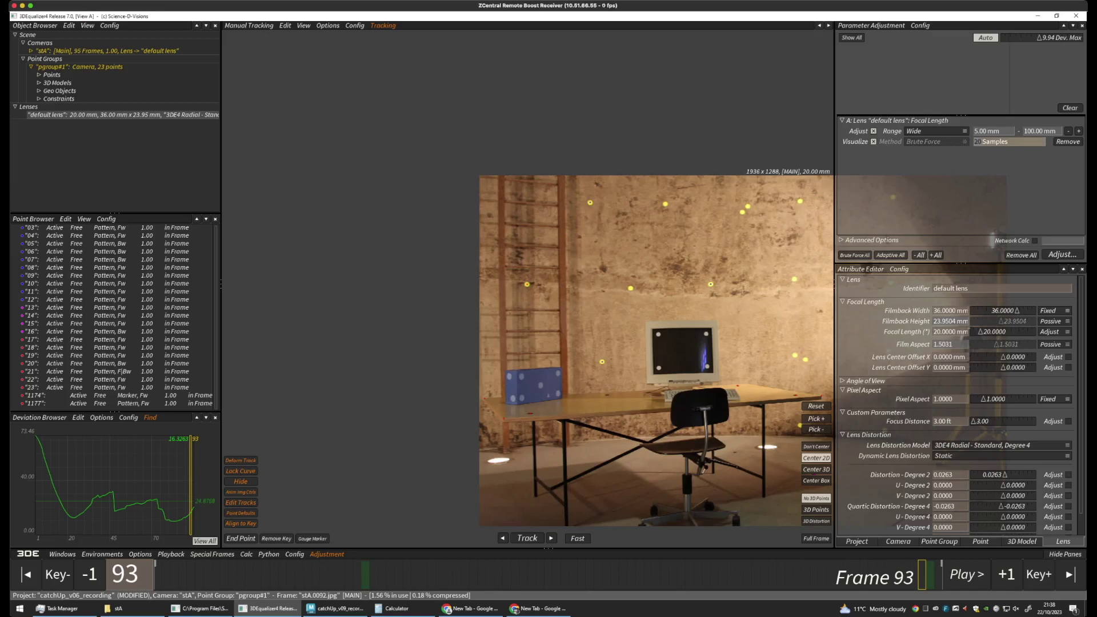
pyautogui.write('50')
pyautogui.press('Return')
# Run the focal length adjustment, transfer the best result to the project and enlarge the deviation plot to inspect it
pyautogui.click(1061, 255)
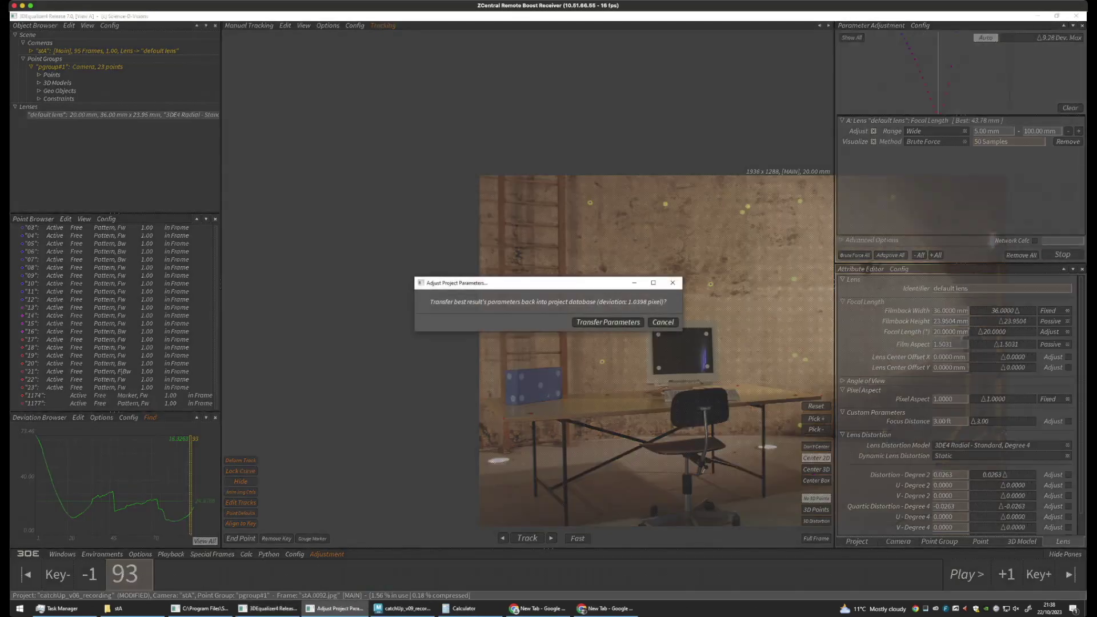
pyautogui.press('Return')
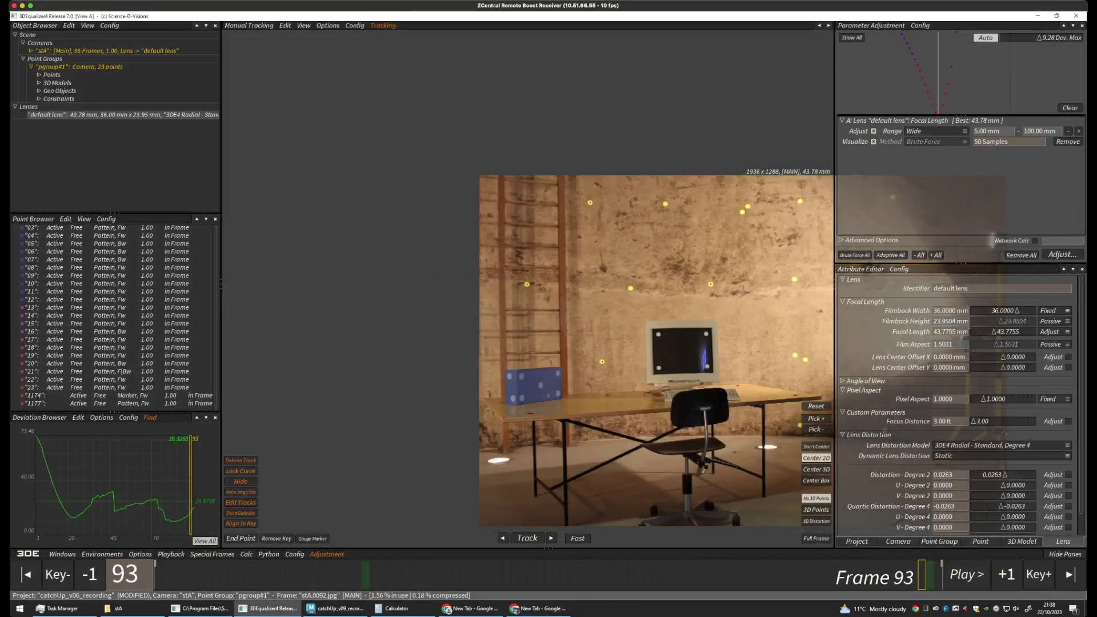
pyautogui.moveTo(961, 115); pyautogui.dragTo(960, 189)
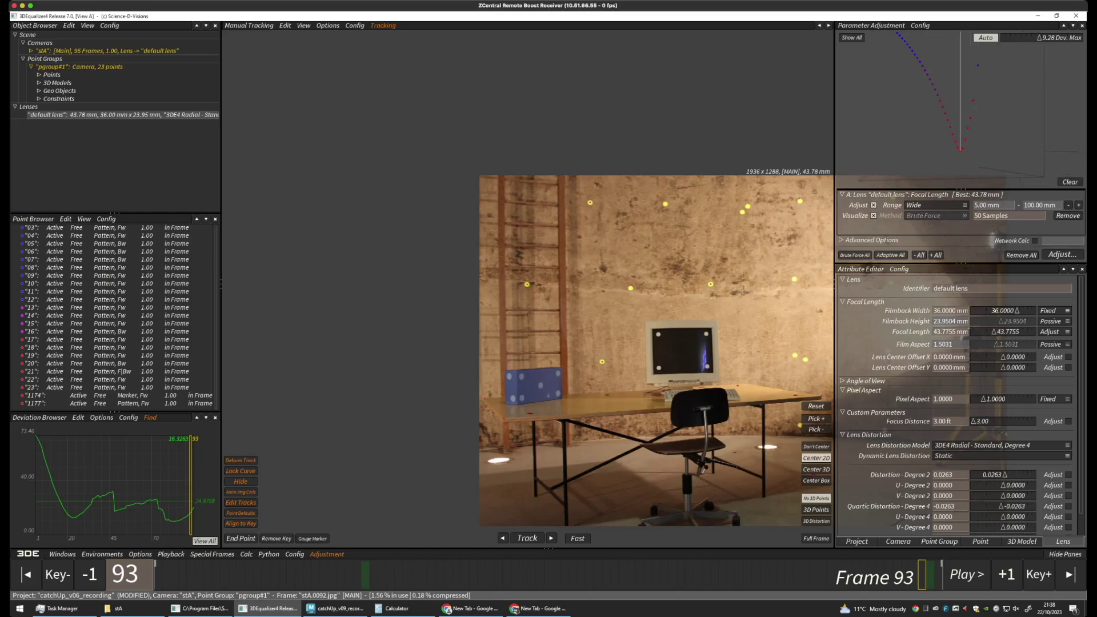
pyautogui.moveTo(656, 351); pyautogui.dragTo(445, 263, button='middle')
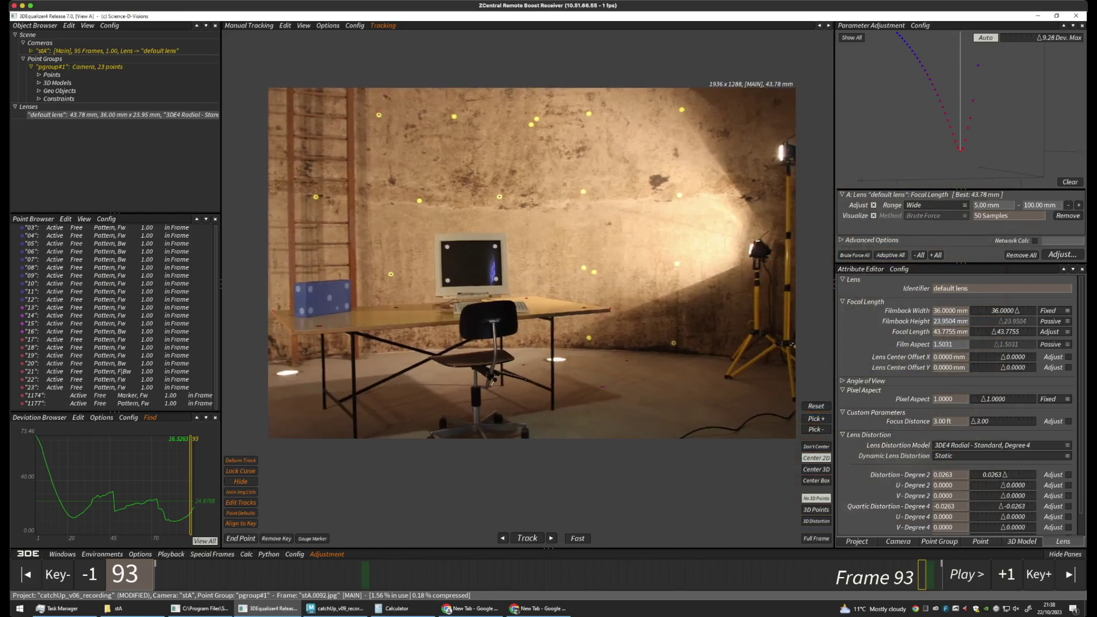
# Calculate everything from scratch again with the adjusted focal length and use the result
pyautogui.click(246, 554)
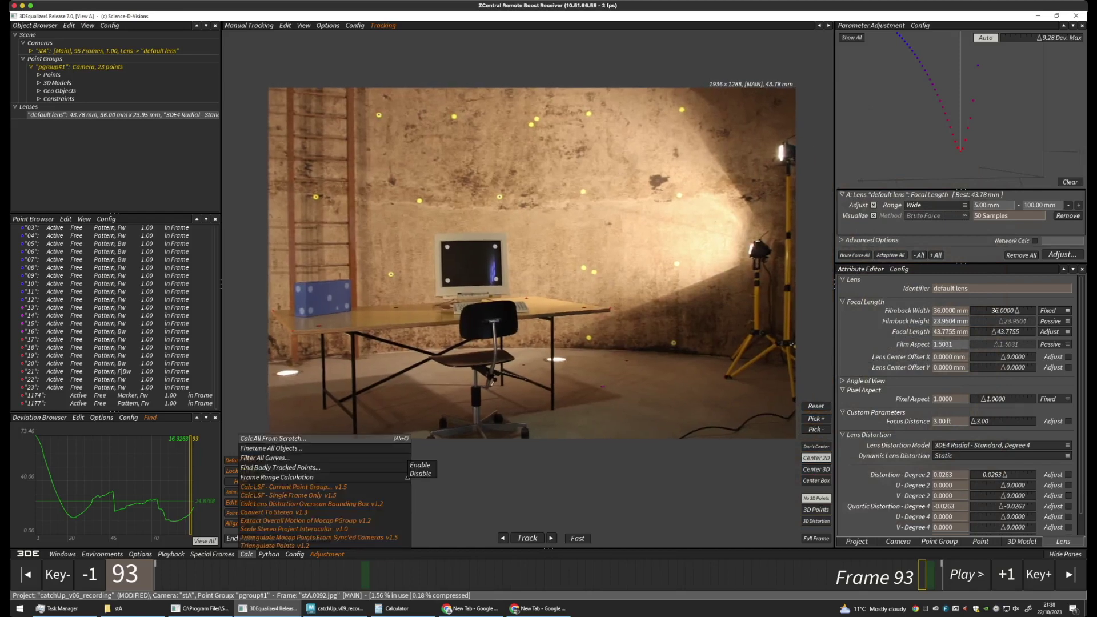
pyautogui.click(268, 439)
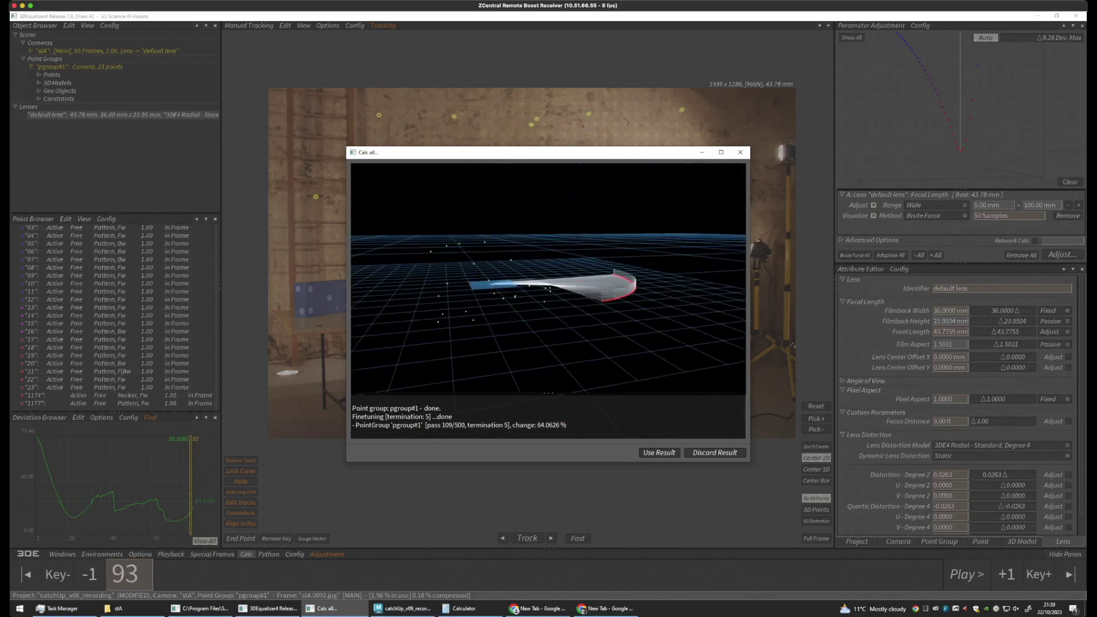
pyautogui.press('Return')
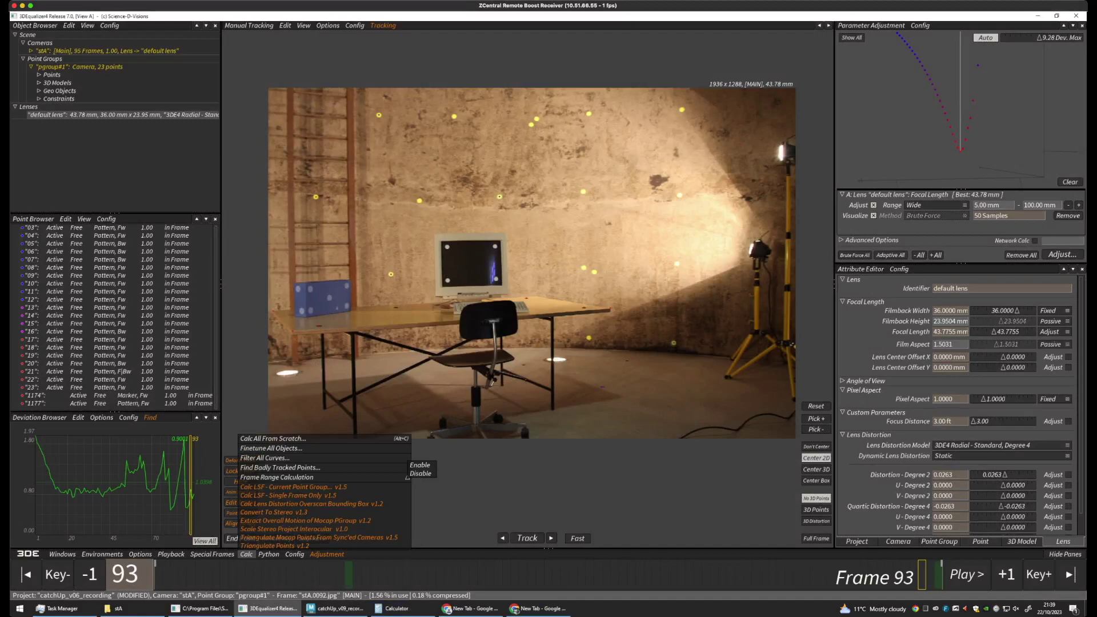
# Switch to the 3D Orientation view and inspect the solved point cloud and camera path from the side at frame 1
pyautogui.click(249, 25)
pyautogui.click(259, 76)
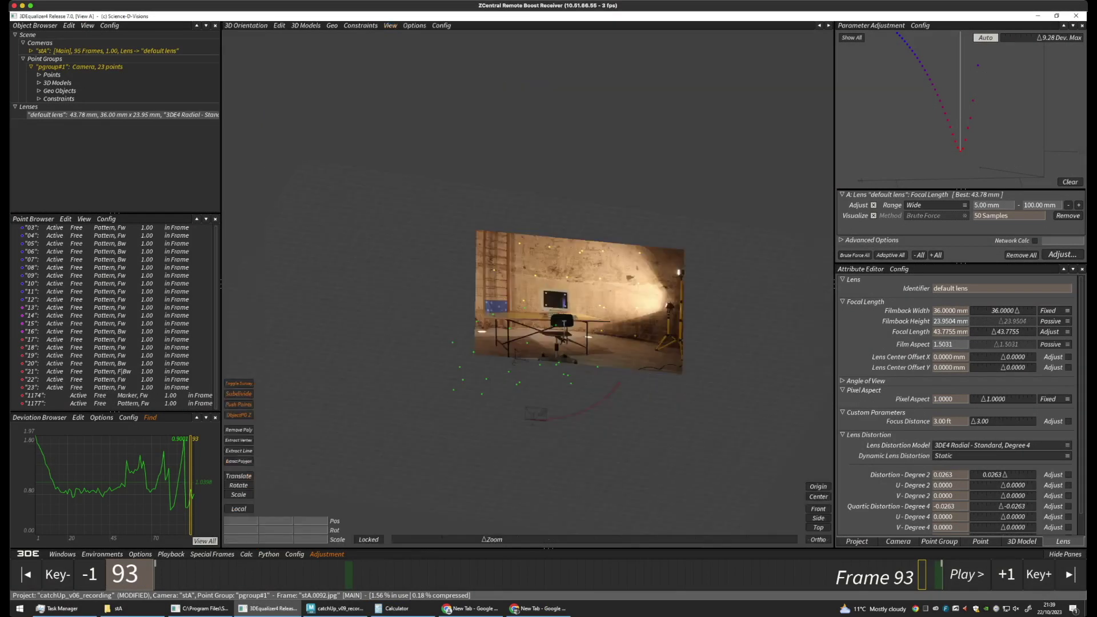
pyautogui.scroll(5, 613, 274)
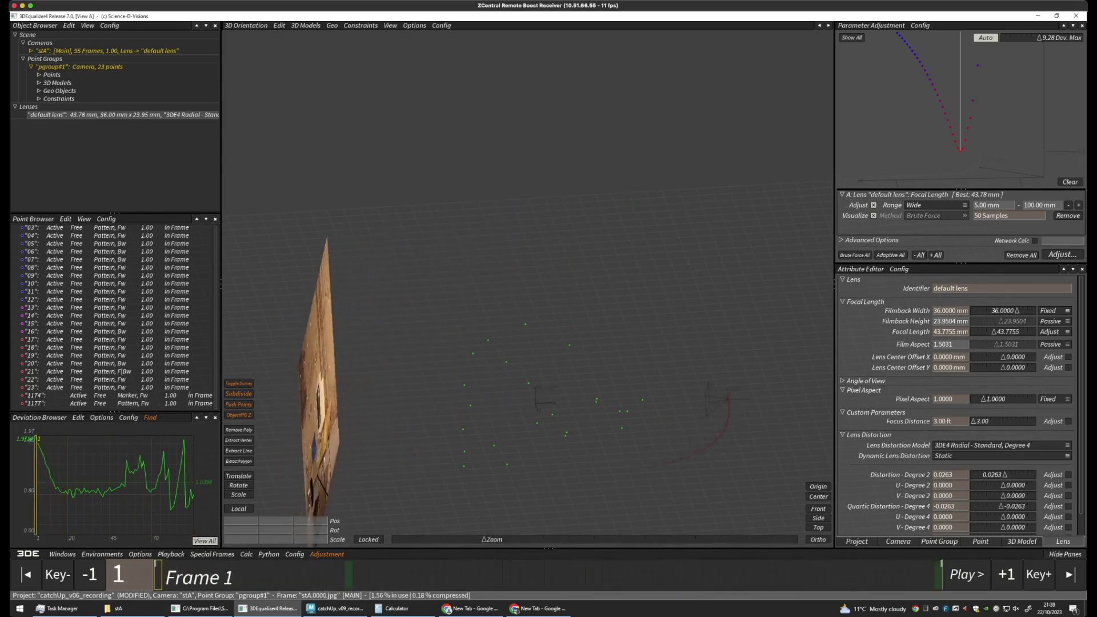
# Return to Manual Tracking, display the 3D points and scrub to frame 49 and back to frame 10 to check how they stick
pyautogui.click(246, 25)
pyautogui.click(261, 42)
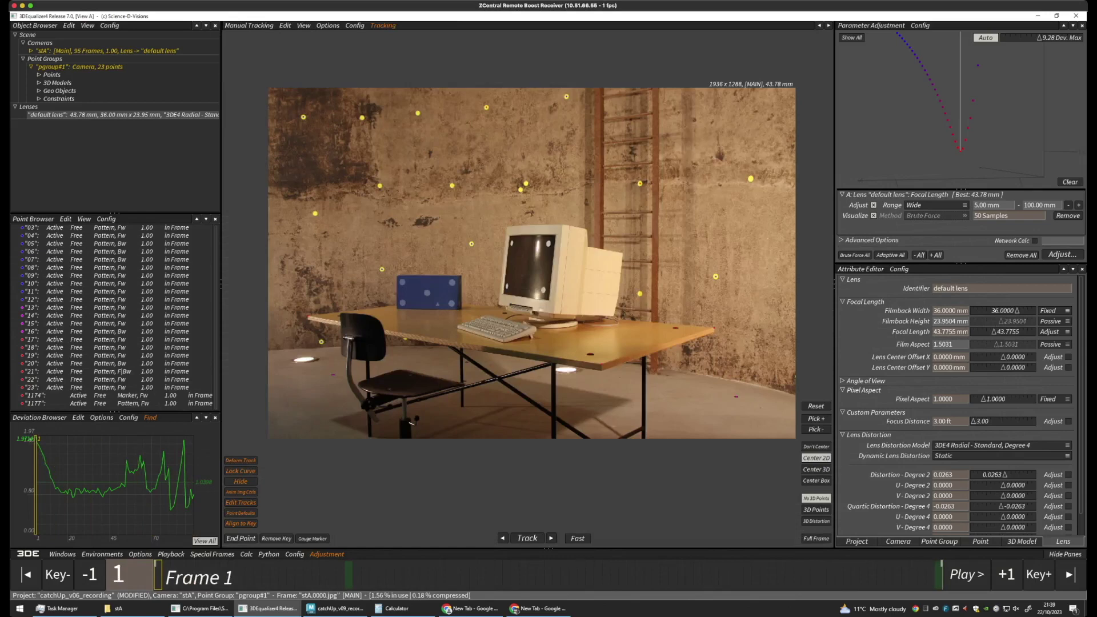
pyautogui.click(815, 509)
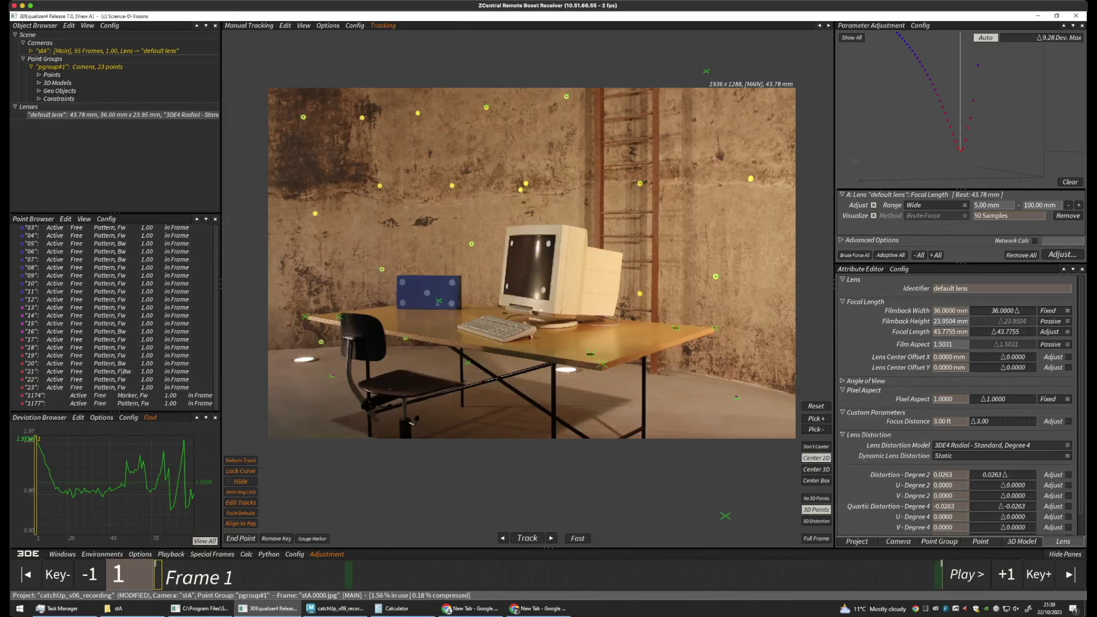
pyautogui.moveTo(159, 575); pyautogui.dragTo(448, 574)
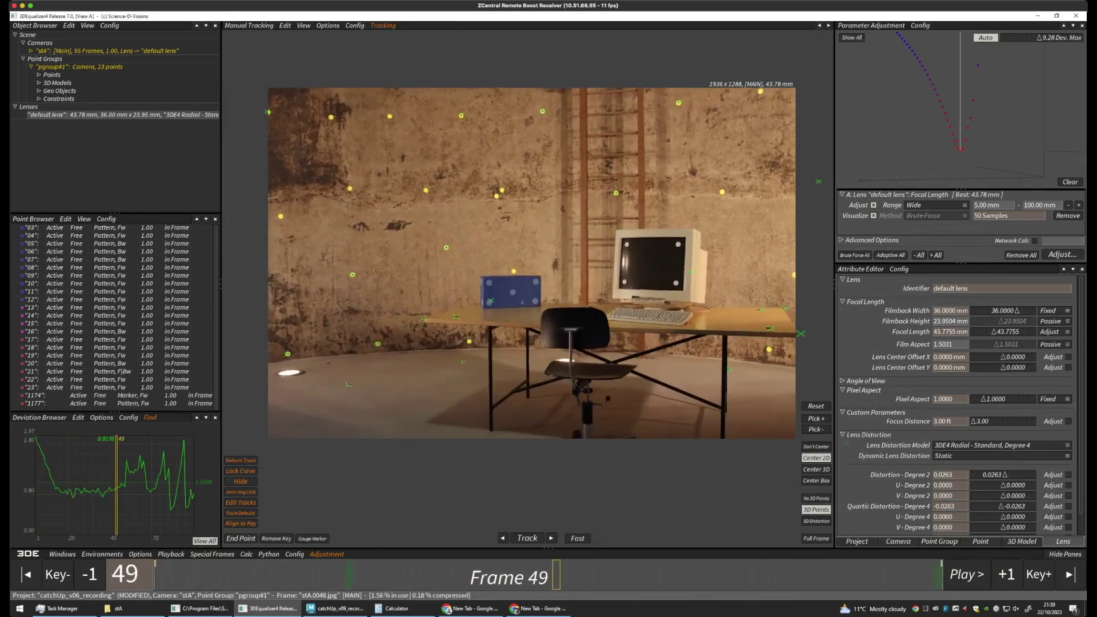
pyautogui.moveTo(557, 574)
pyautogui.mouseDown()
pyautogui.moveTo(639, 575)
pyautogui.moveTo(282, 575)
pyautogui.mouseUp()
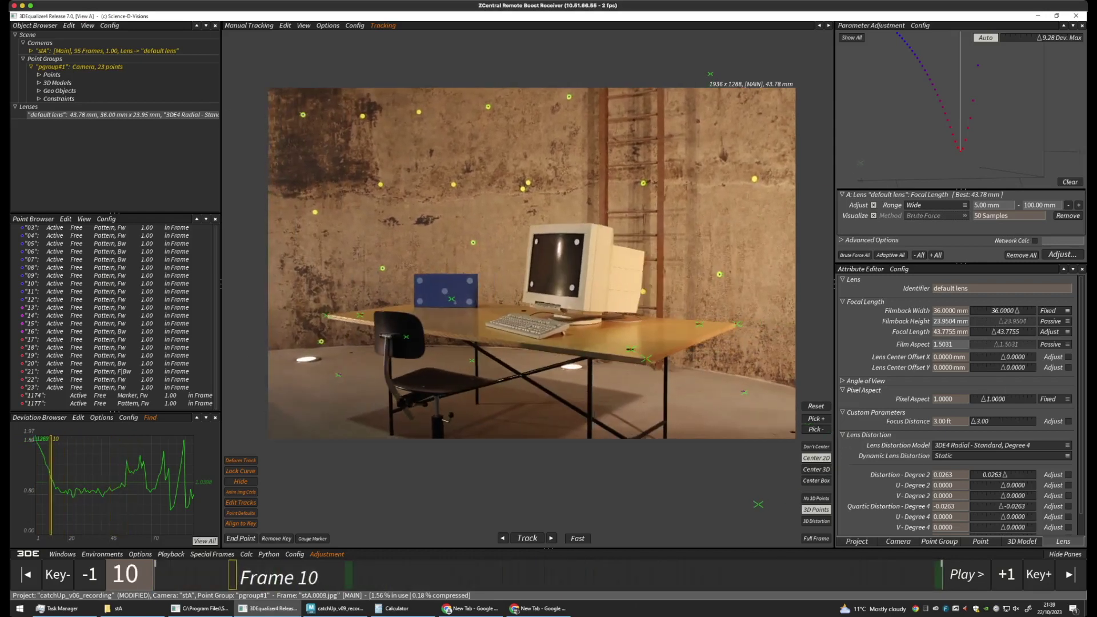
# Select the 3D point below the image's lower-right corner, turn view centering off and fit the full frame
pyautogui.click(758, 505)
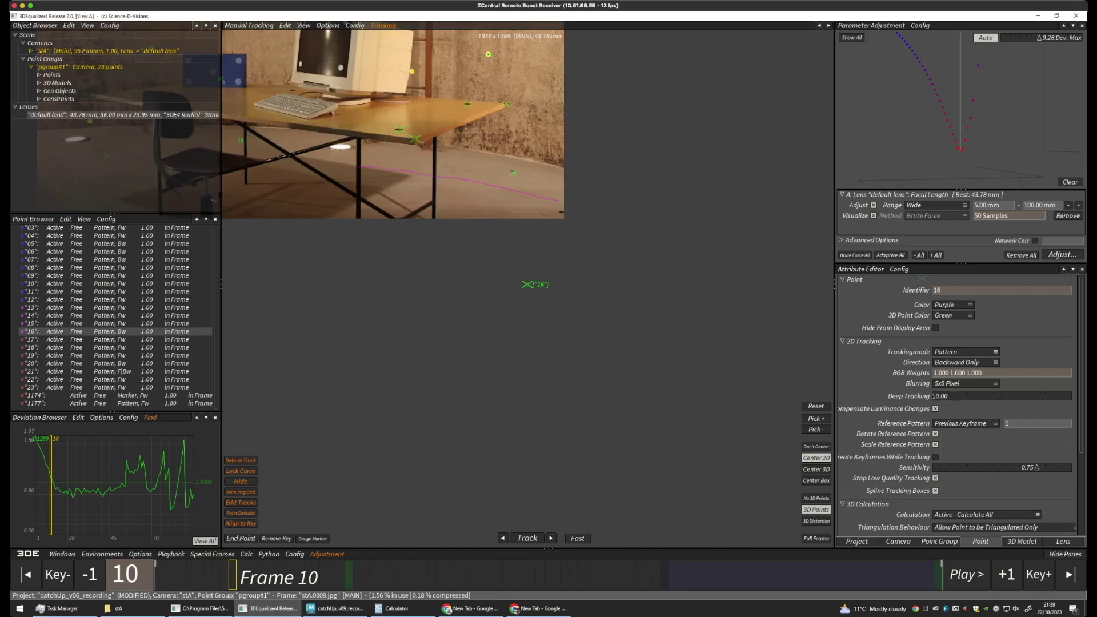
pyautogui.click(815, 447)
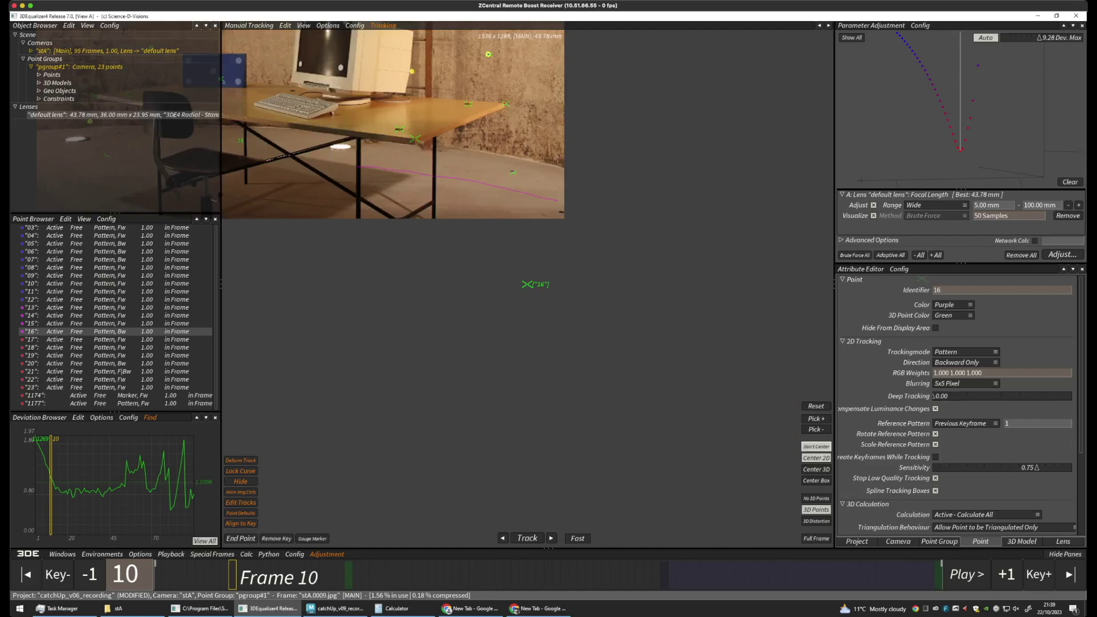
pyautogui.click(816, 538)
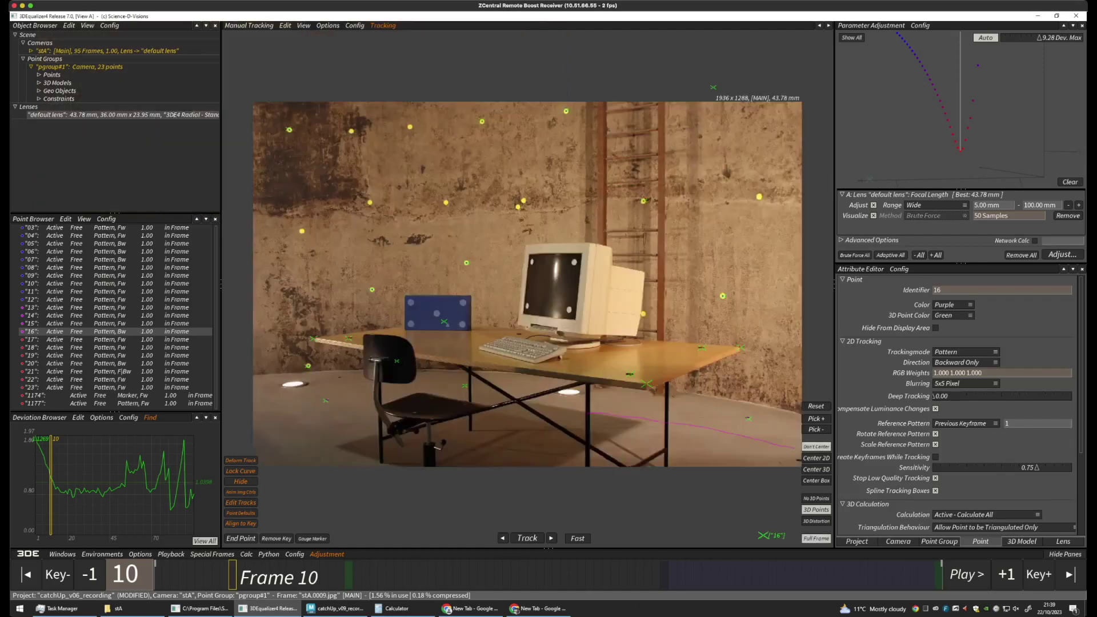
# Select point 09 on the wall, add a horizontal Timeline Editor pane to the Manual Tracking view and enlarge it
pyautogui.click(456, 272)
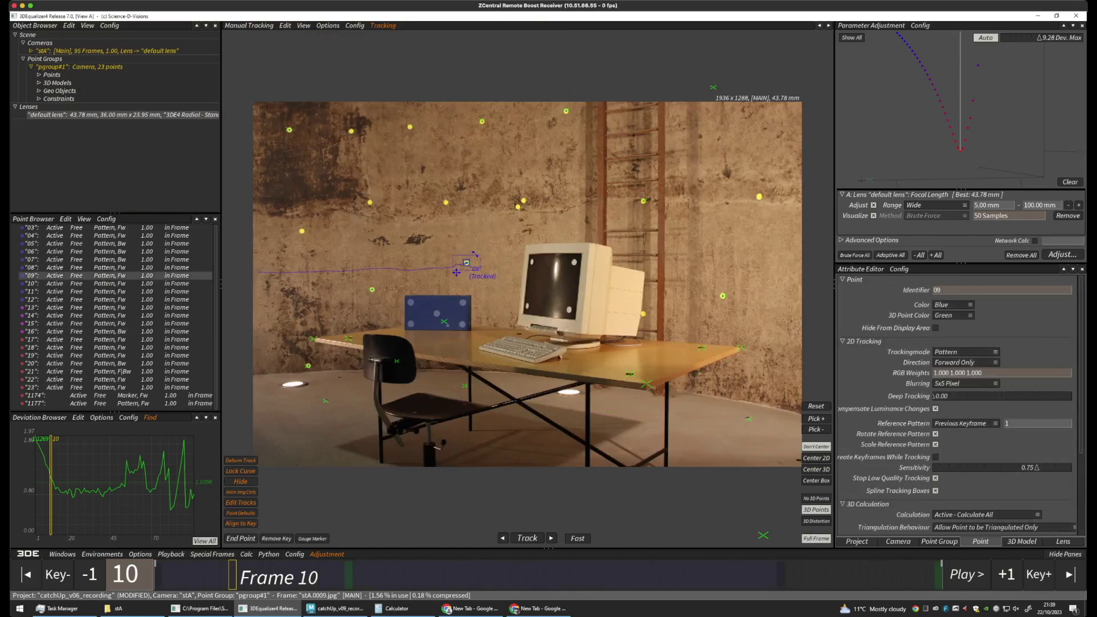
pyautogui.click(354, 25)
pyautogui.moveTo(421, 52)
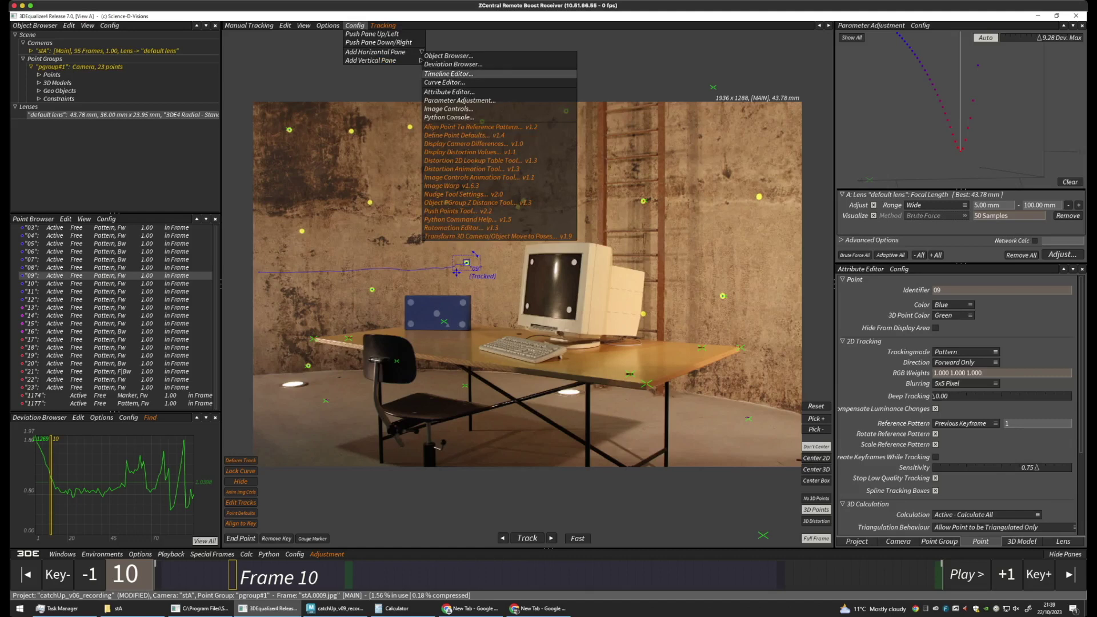
pyautogui.click(449, 73)
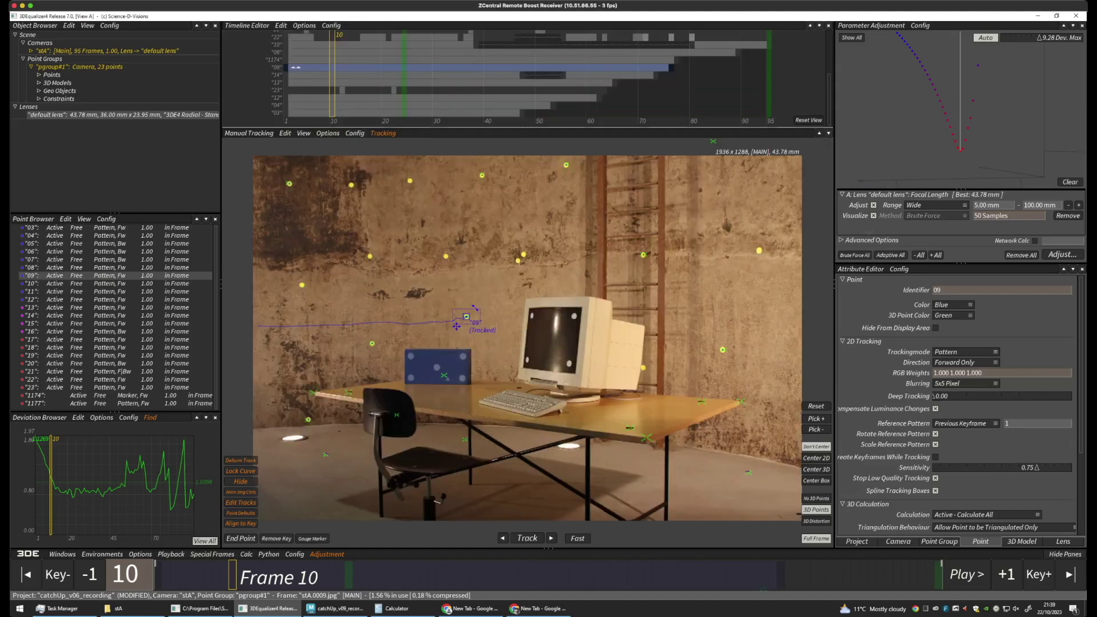
pyautogui.moveTo(528, 127); pyautogui.dragTo(527, 229)
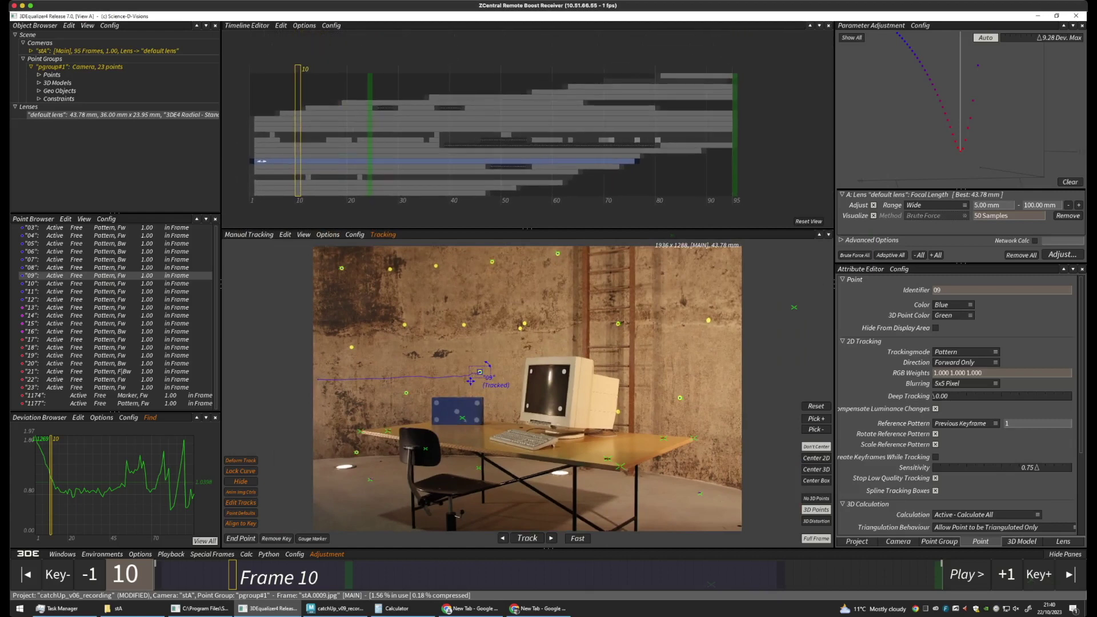
# Select points 03, 04, 13, 1174 and 19 in turn to examine their track lengths in the timeline
pyautogui.click(114, 228)
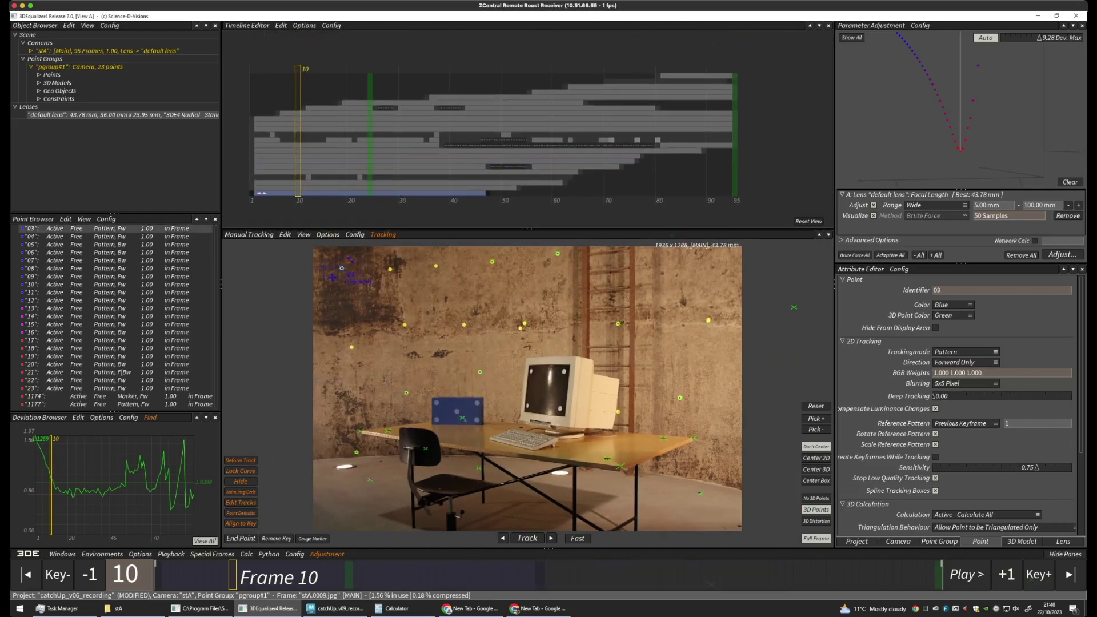
pyautogui.click(114, 236)
pyautogui.click(115, 308)
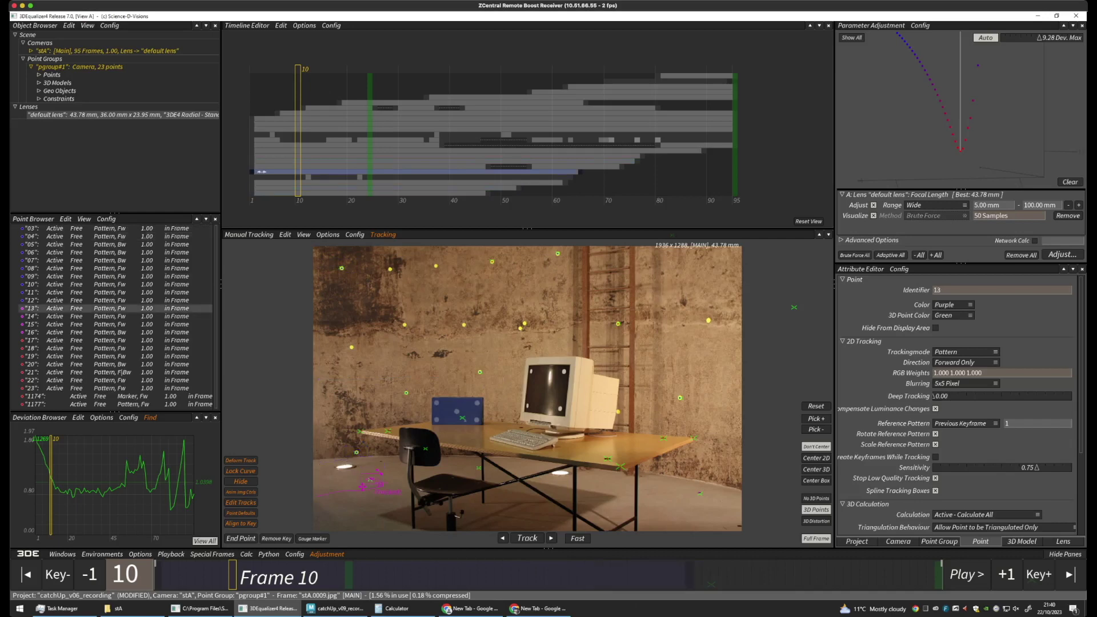
pyautogui.click(114, 396)
pyautogui.click(114, 355)
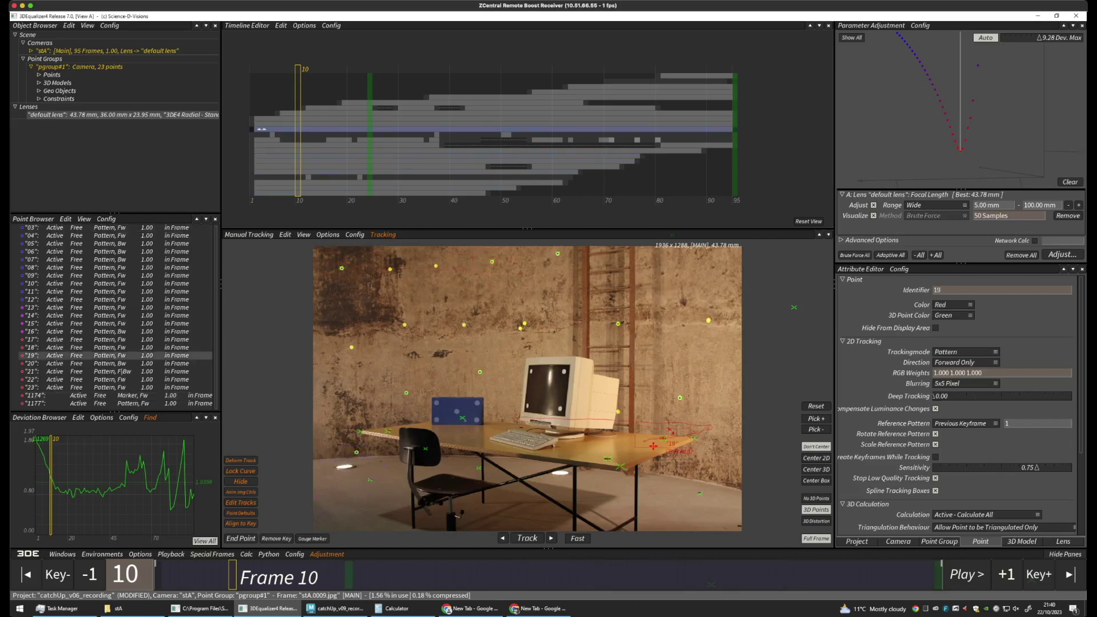
# Scrub to frame 86 and back to frame 9, and box-select the wall points and the table and floor points to examine their distribution
pyautogui.moveTo(231, 574); pyautogui.dragTo(738, 575)
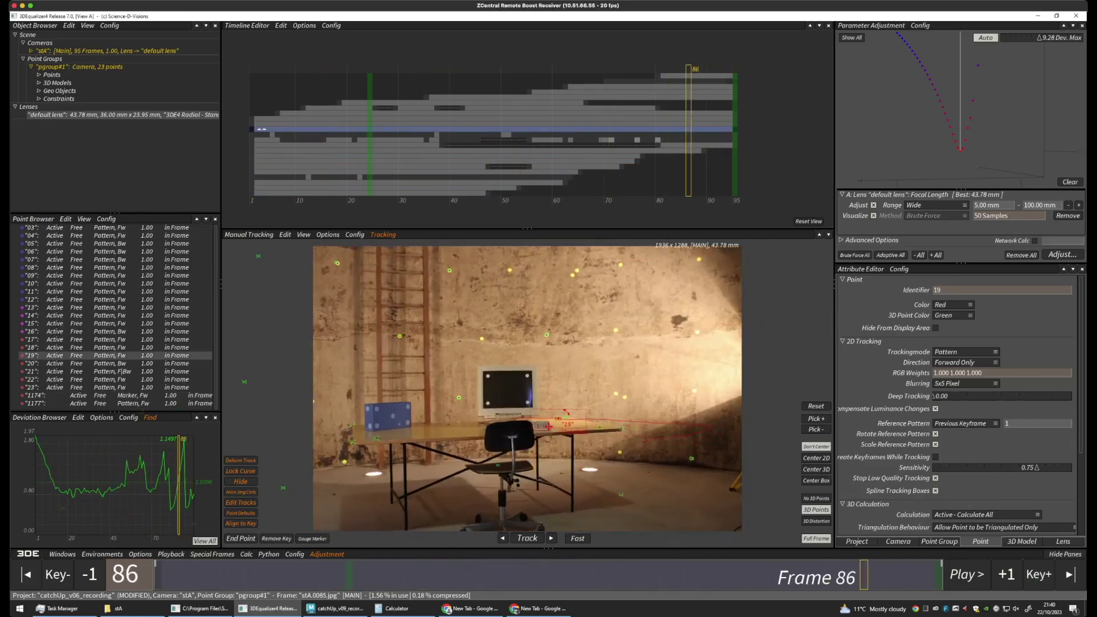
pyautogui.moveTo(390, 575); pyautogui.dragTo(224, 575)
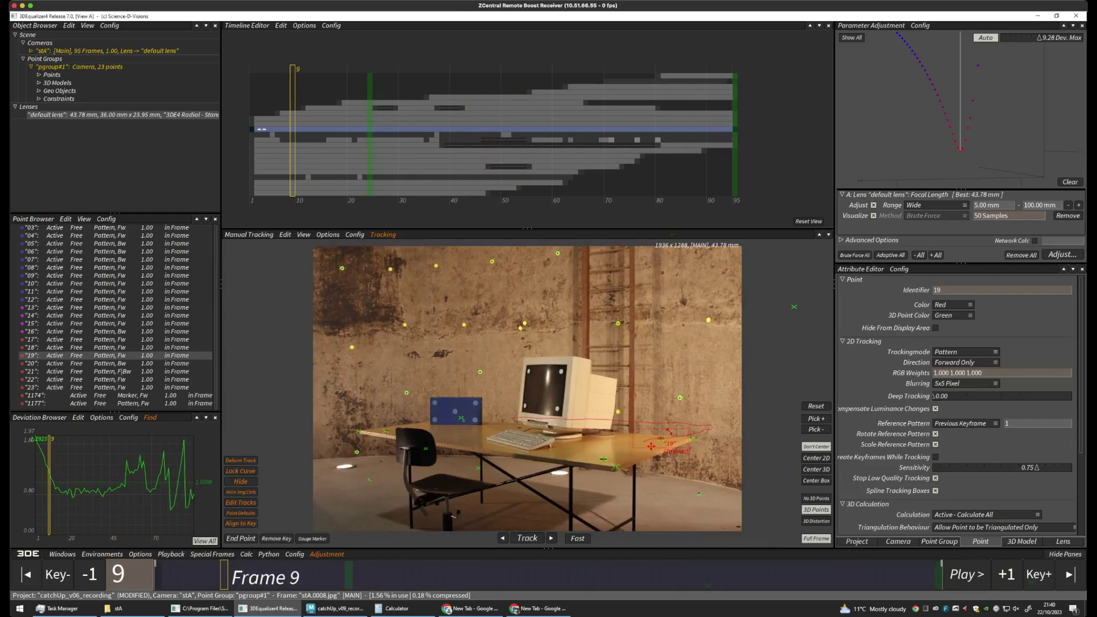
pyautogui.moveTo(350, 269); pyautogui.dragTo(711, 363)
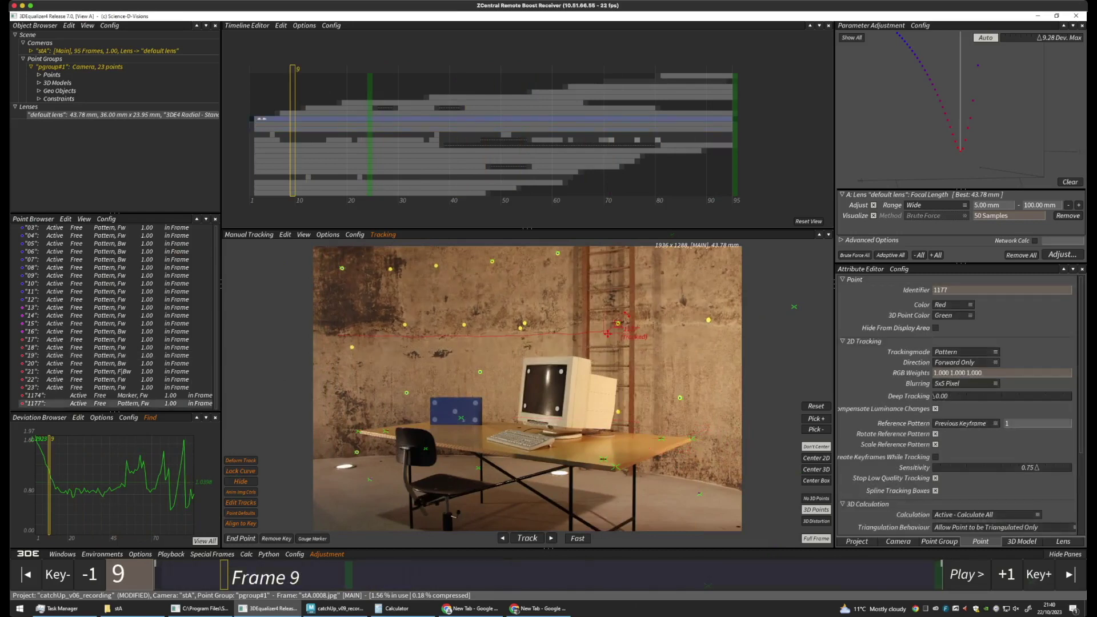
pyautogui.moveTo(364, 425); pyautogui.dragTo(677, 506)
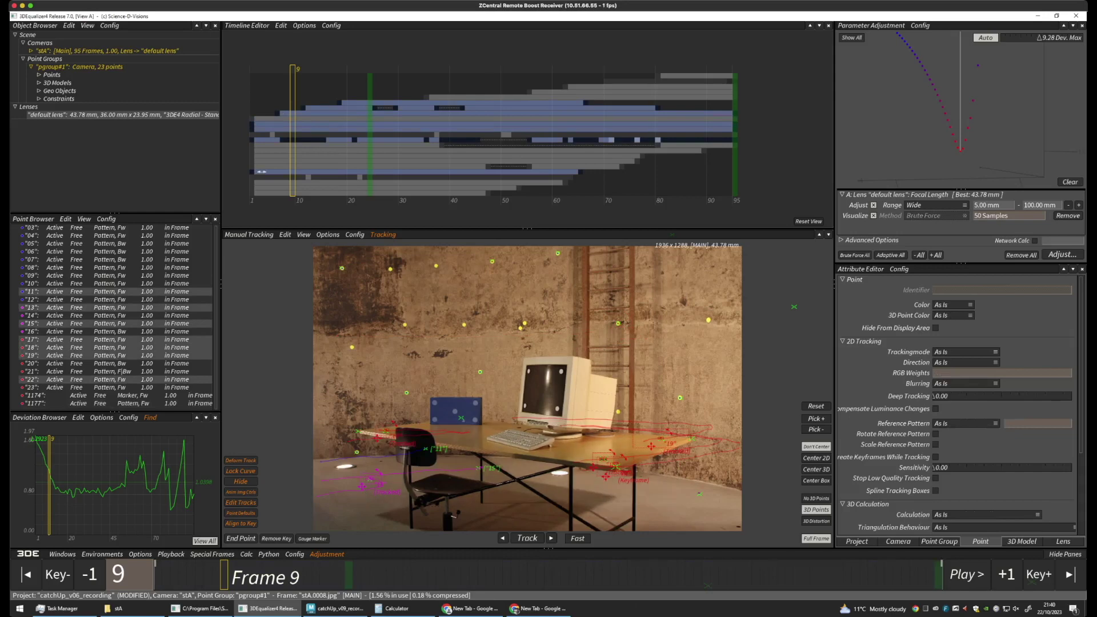